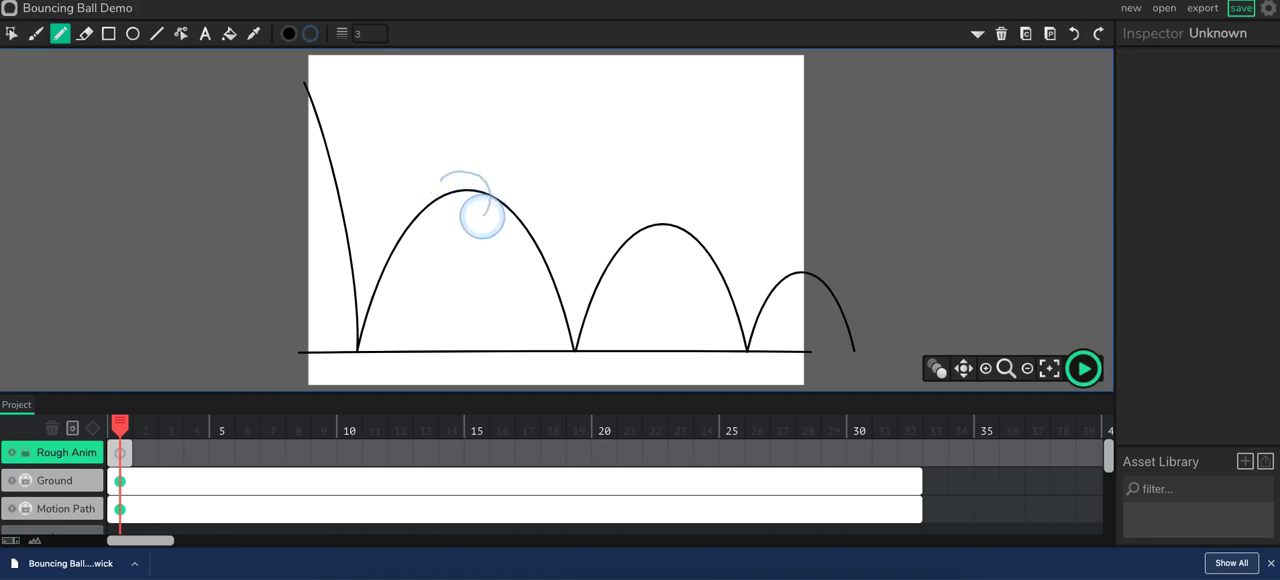
Draw a rough circle about 80 by 72 for the ball on frame 1 and move it onto the start of the motion path.
{"action": "left_click_drag", "start_coordinate": [437, 190], "coordinate": [439, 180]}
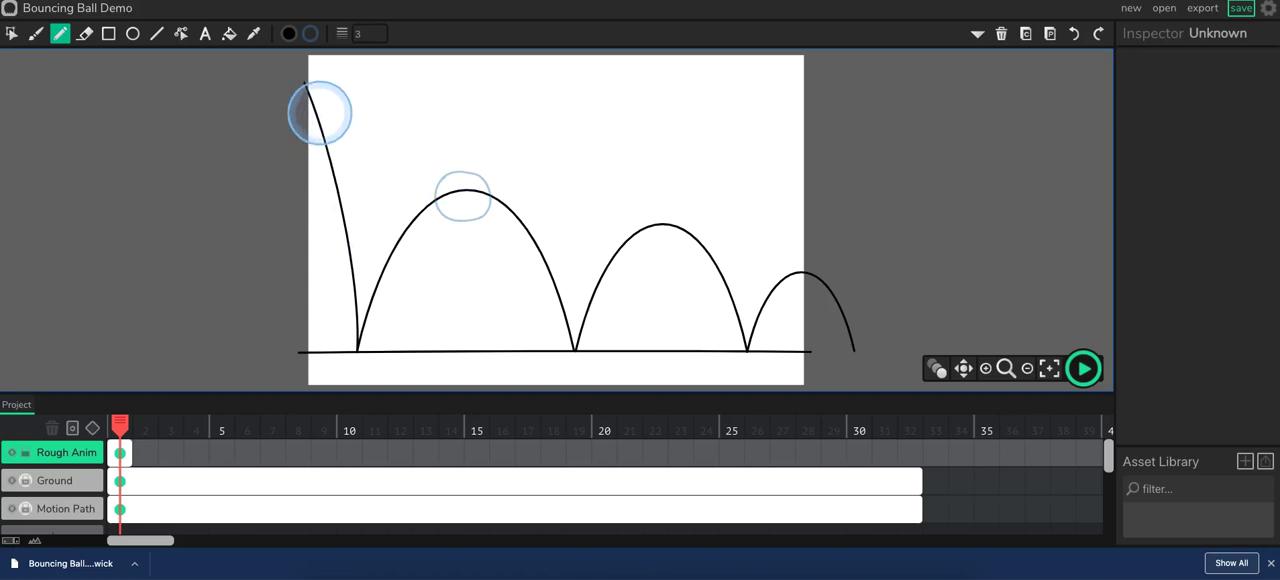
{"action": "left_click", "coordinate": [11, 33]}
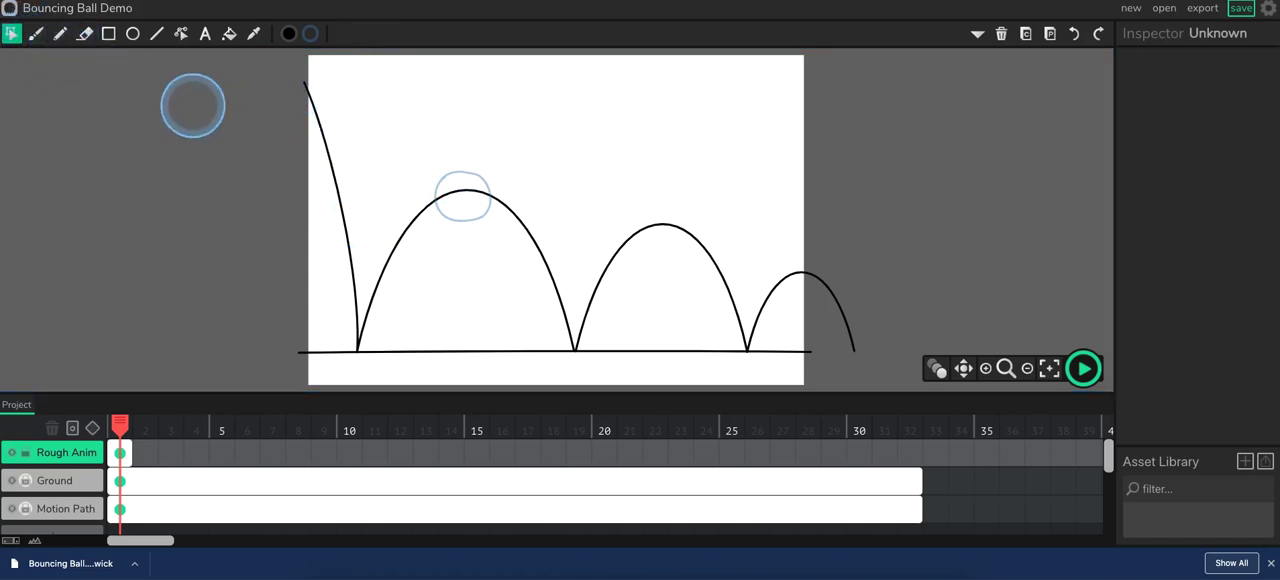
{"action": "left_click", "coordinate": [456, 172]}
{"action": "mouse_move", "coordinate": [455, 175]}
{"action": "left_mouse_down"}
{"action": "mouse_move", "coordinate": [483, 181]}
{"action": "mouse_move", "coordinate": [462, 183]}
{"action": "mouse_move", "coordinate": [336, 81]}
{"action": "left_mouse_up"}
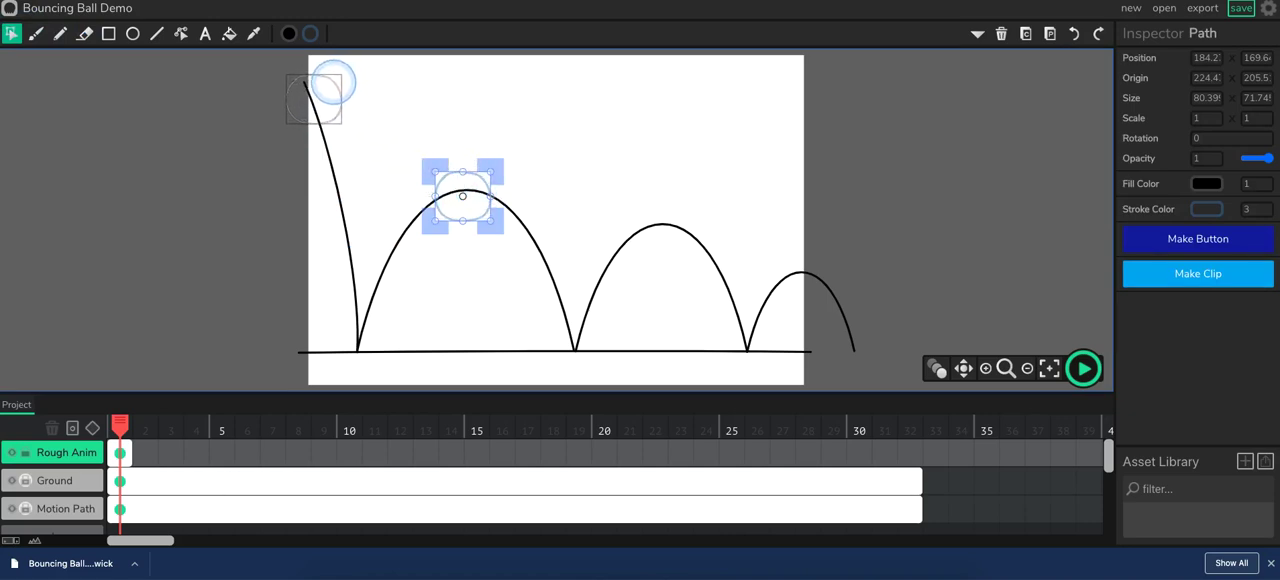
{"action": "left_click_drag", "start_coordinate": [330, 83], "coordinate": [330, 85]}
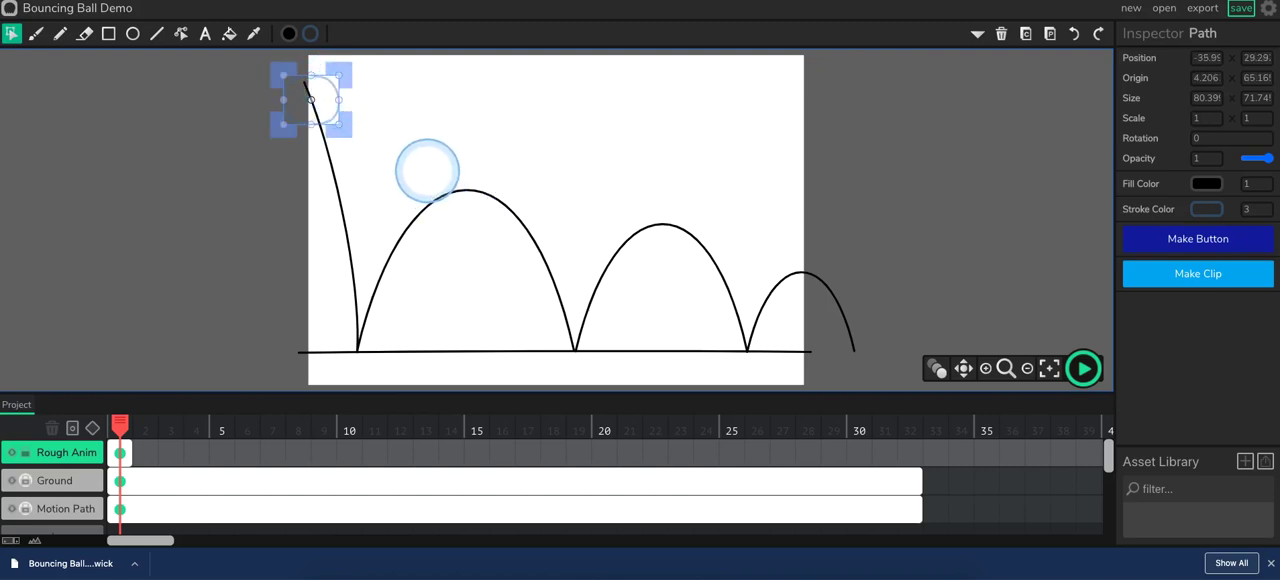
Add a blank frame at frame 7 of the Rough Anim layer and turn on onion skinning.
{"action": "left_click", "coordinate": [248, 481]}
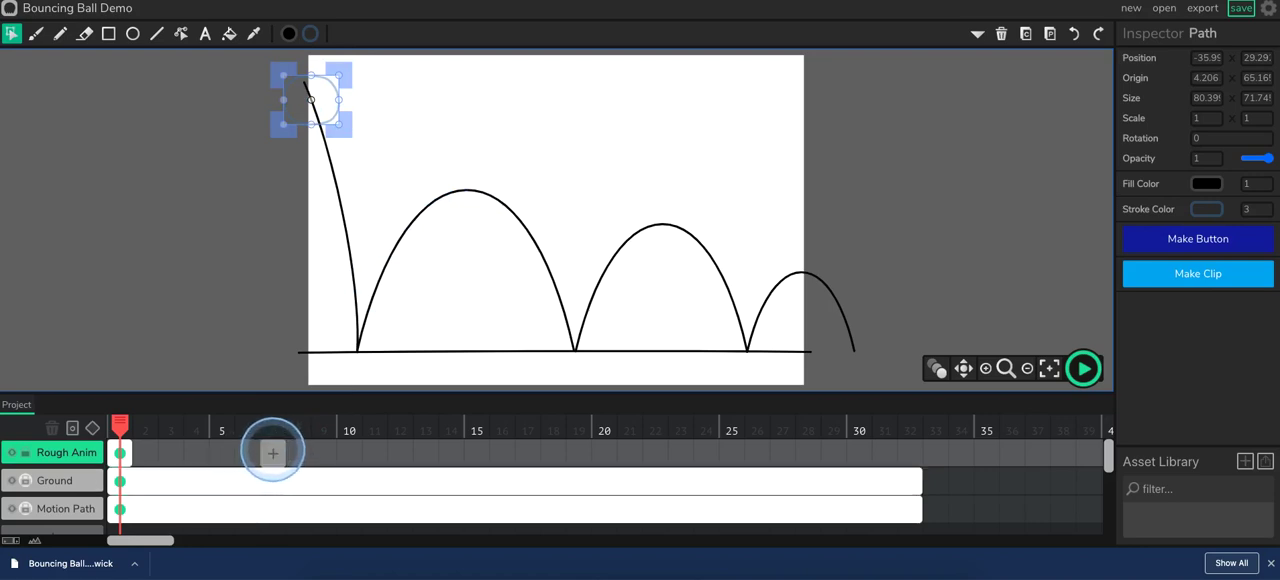
{"action": "left_click", "coordinate": [272, 453]}
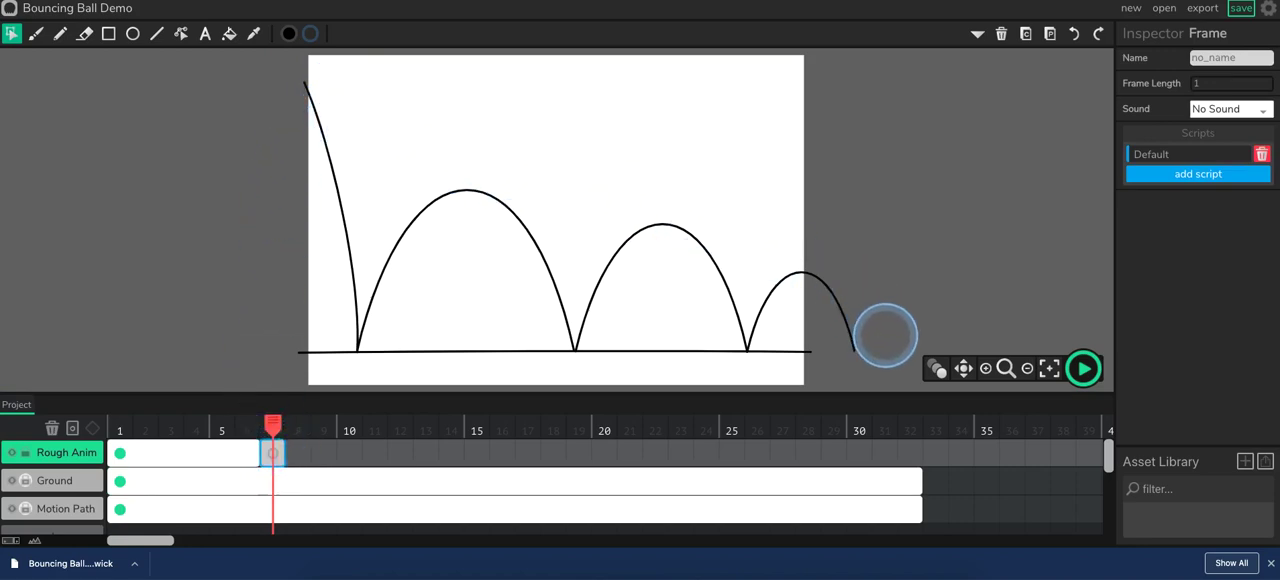
{"action": "left_click", "coordinate": [935, 368]}
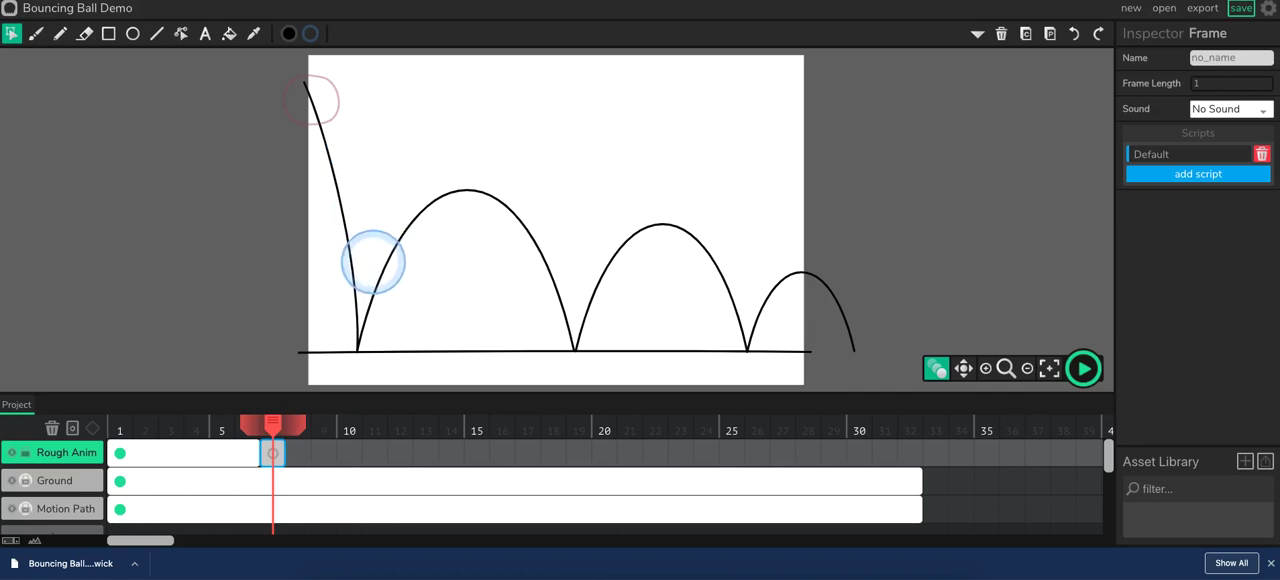
Draw the ball on frame 7 using the reference image, squash it to about 1.157 by 0.662 scale, and place it at the first ground contact.
{"action": "key", "text": "p"}
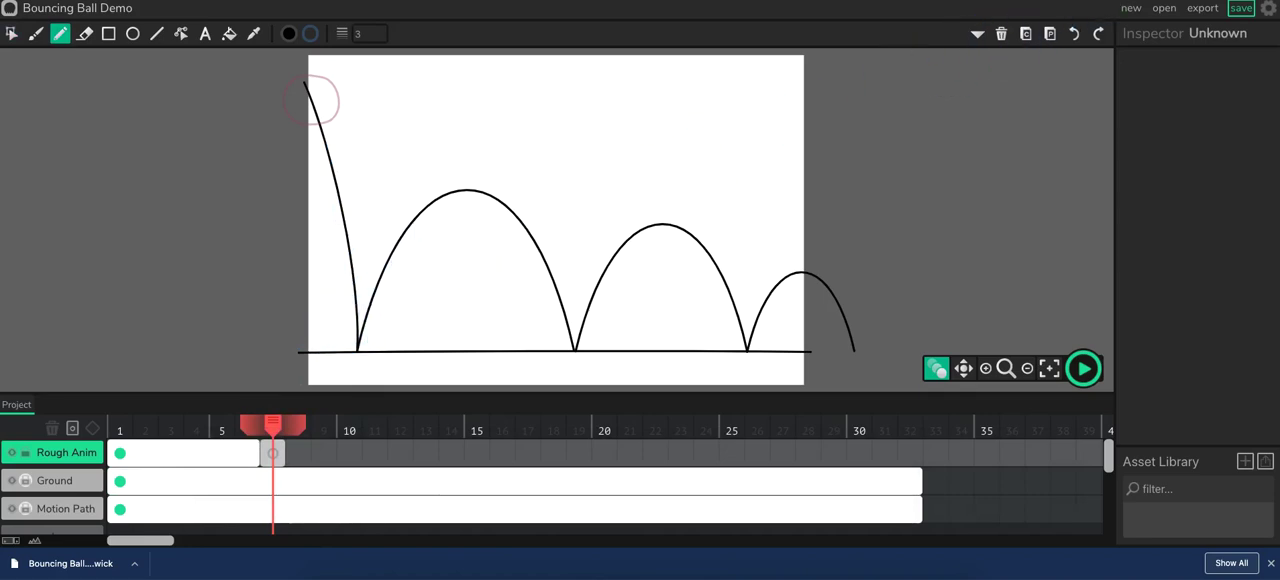
{"action": "left_click", "coordinate": [975, 0]}
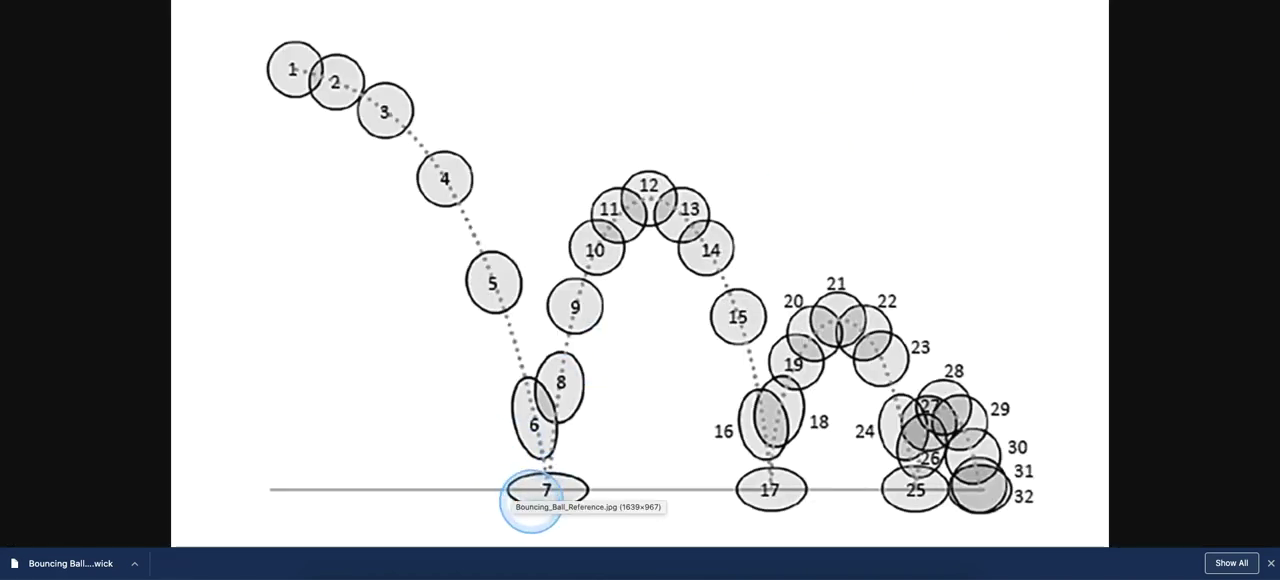
{"action": "left_click", "coordinate": [995, 0]}
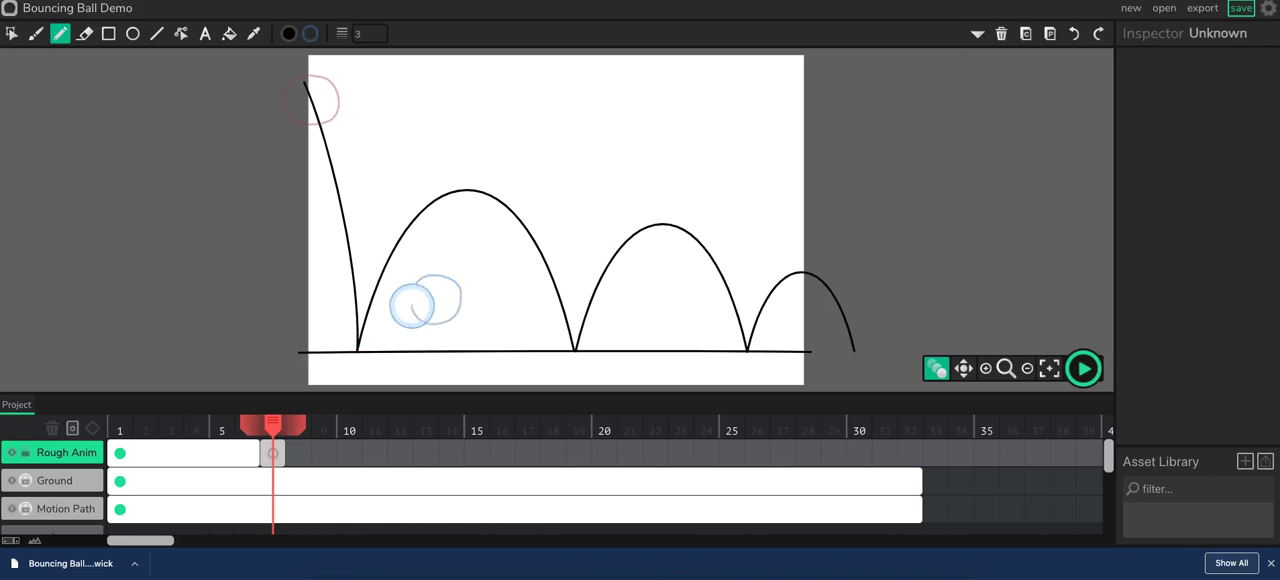
{"action": "left_click", "coordinate": [11, 33]}
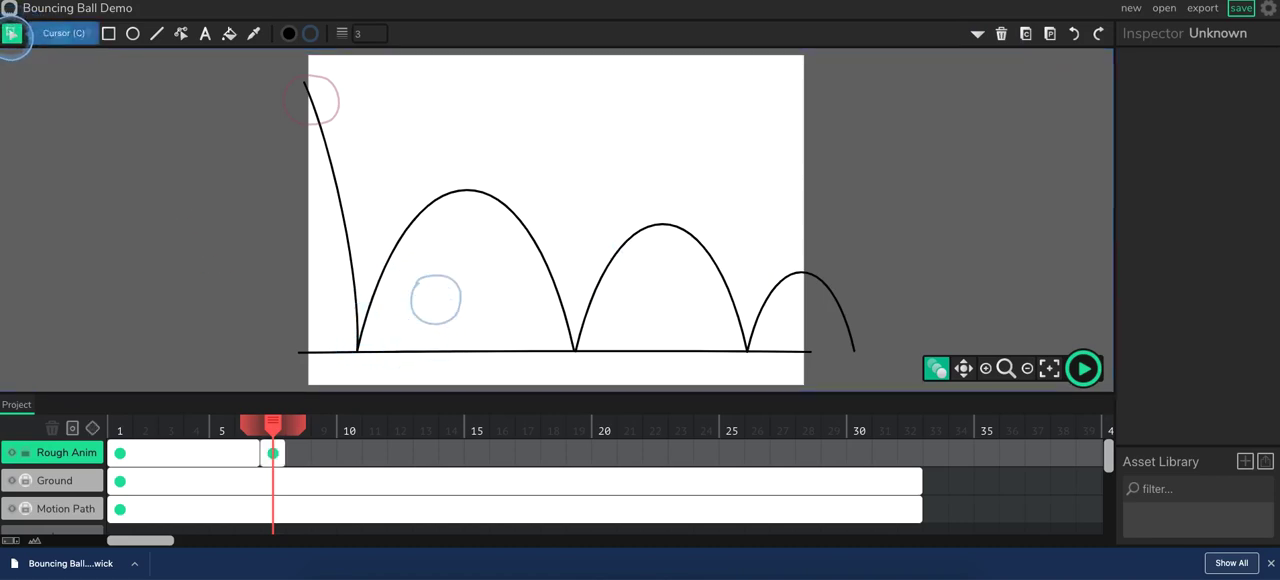
{"action": "left_click", "coordinate": [437, 290]}
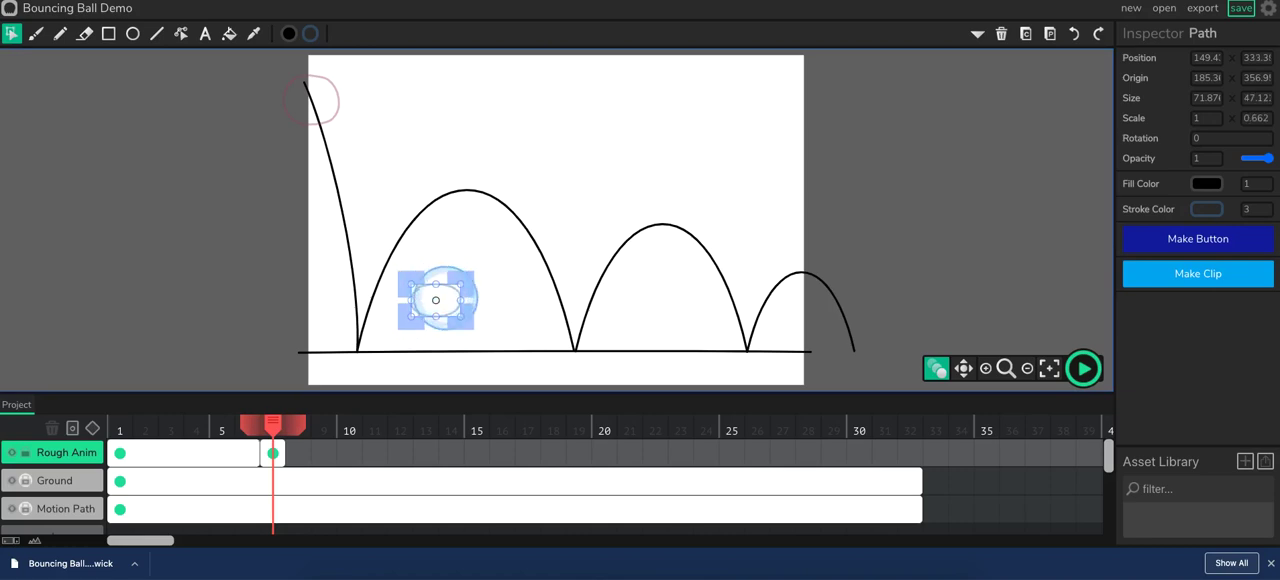
{"action": "mouse_move", "coordinate": [467, 298]}
{"action": "left_mouse_down"}
{"action": "mouse_move", "coordinate": [486, 351]}
{"action": "mouse_move", "coordinate": [460, 316]}
{"action": "mouse_move", "coordinate": [395, 355]}
{"action": "mouse_move", "coordinate": [383, 345]}
{"action": "left_mouse_up"}
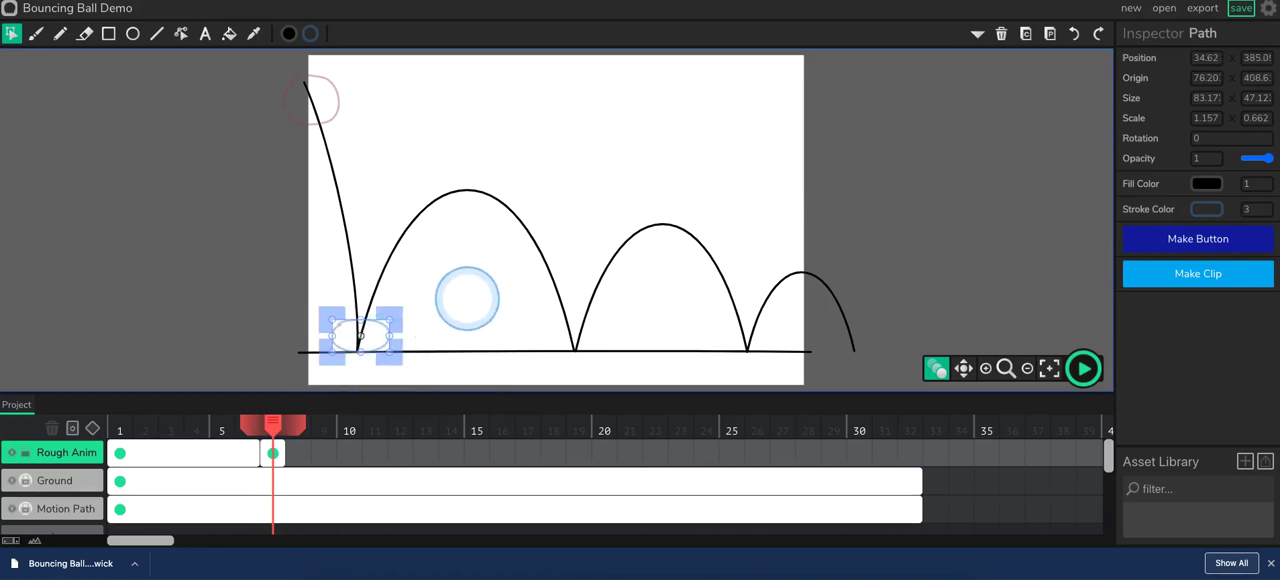
Add a blank frame at frame 12 of the Rough Anim layer and extend the onion skin range back to frame 1.
{"action": "key", "text": "p"}
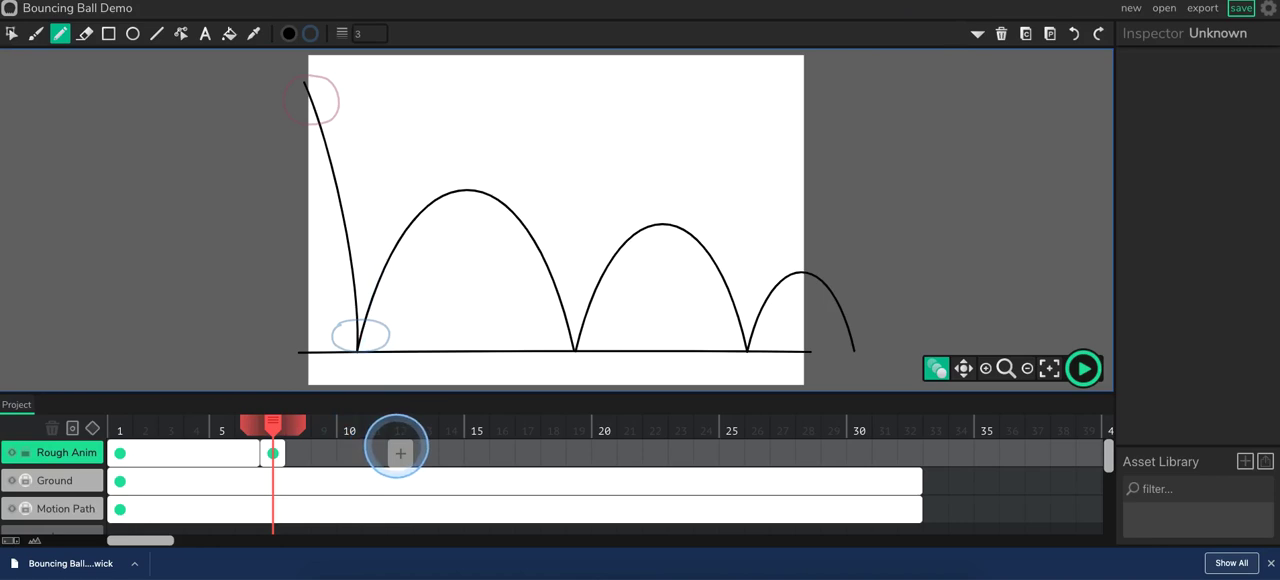
{"action": "left_click", "coordinate": [399, 452]}
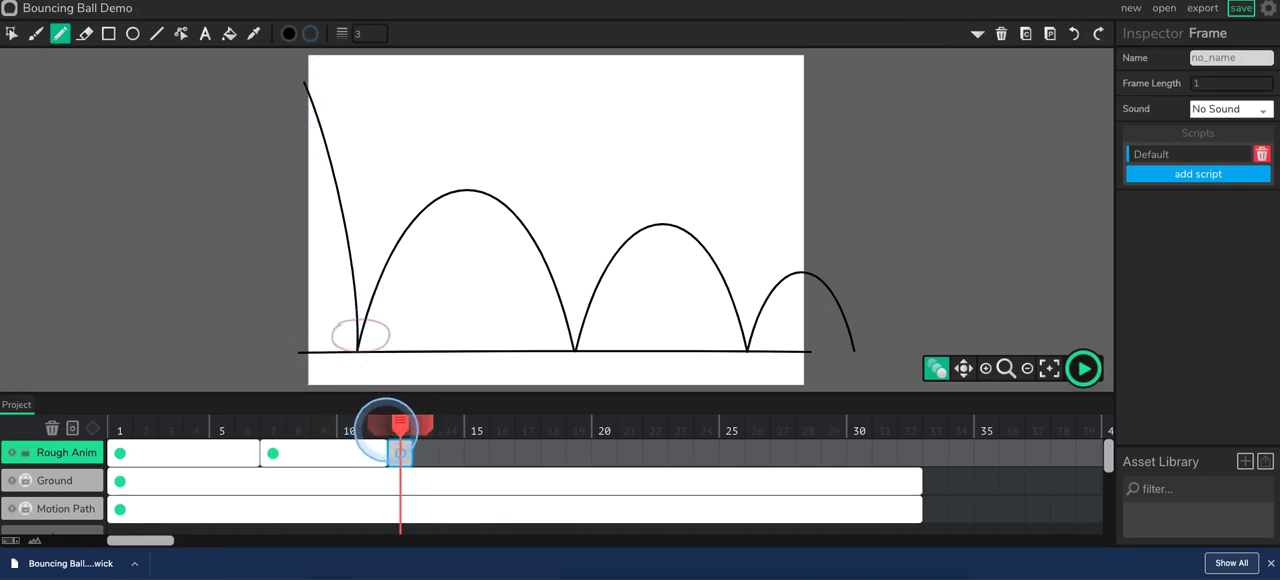
{"action": "left_click_drag", "start_coordinate": [378, 421], "coordinate": [141, 418]}
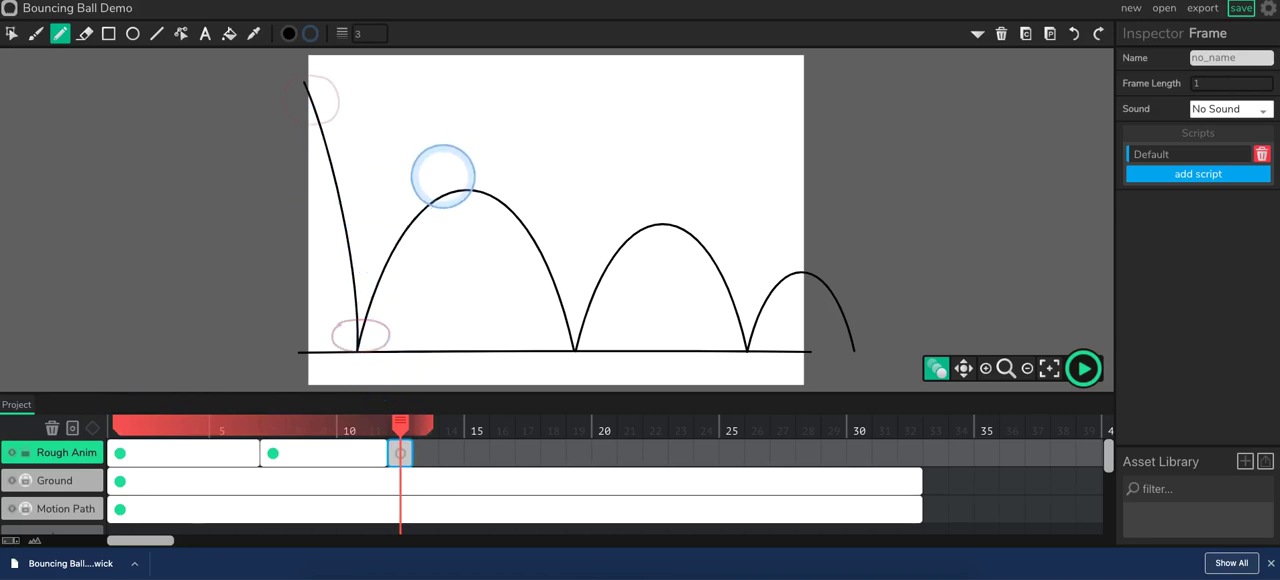
Draw the round ball on frame 12 and centre it on the peak of the first bounce.
{"action": "left_click", "coordinate": [444, 172]}
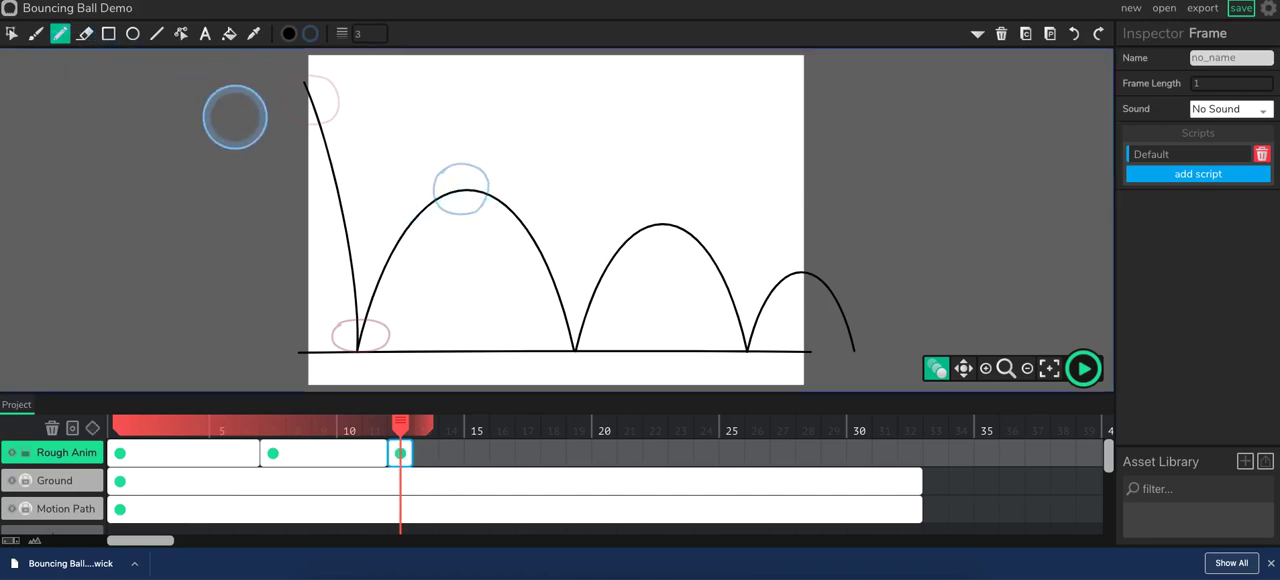
{"action": "key", "text": "c"}
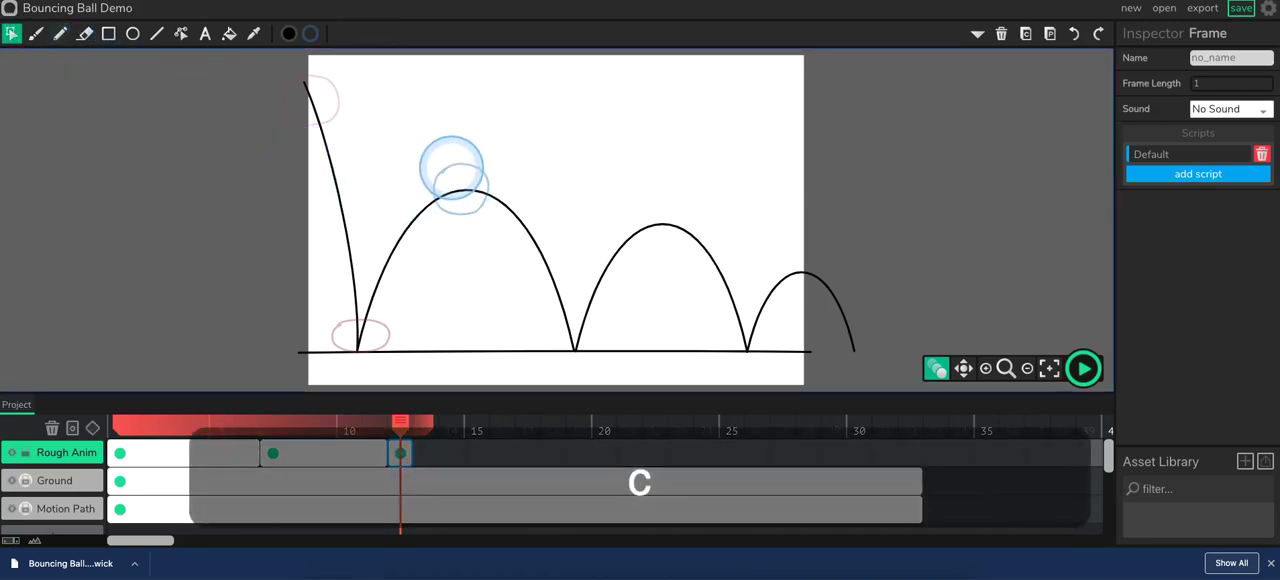
{"action": "left_click", "coordinate": [451, 168]}
{"action": "left_click_drag", "start_coordinate": [484, 170], "coordinate": [491, 172]}
{"action": "key", "text": "Left"}
{"action": "key", "text": "Left"}
{"action": "key", "text": "Left"}
{"action": "key", "text": "Right"}
{"action": "key", "text": "Right"}
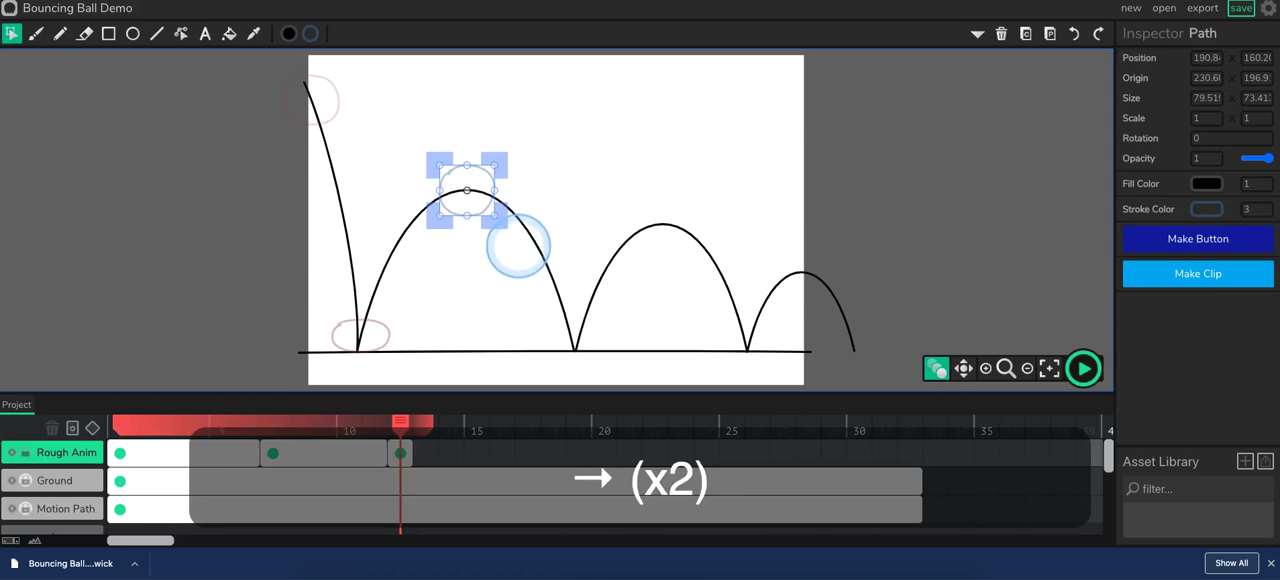
{"action": "key", "text": "p"}
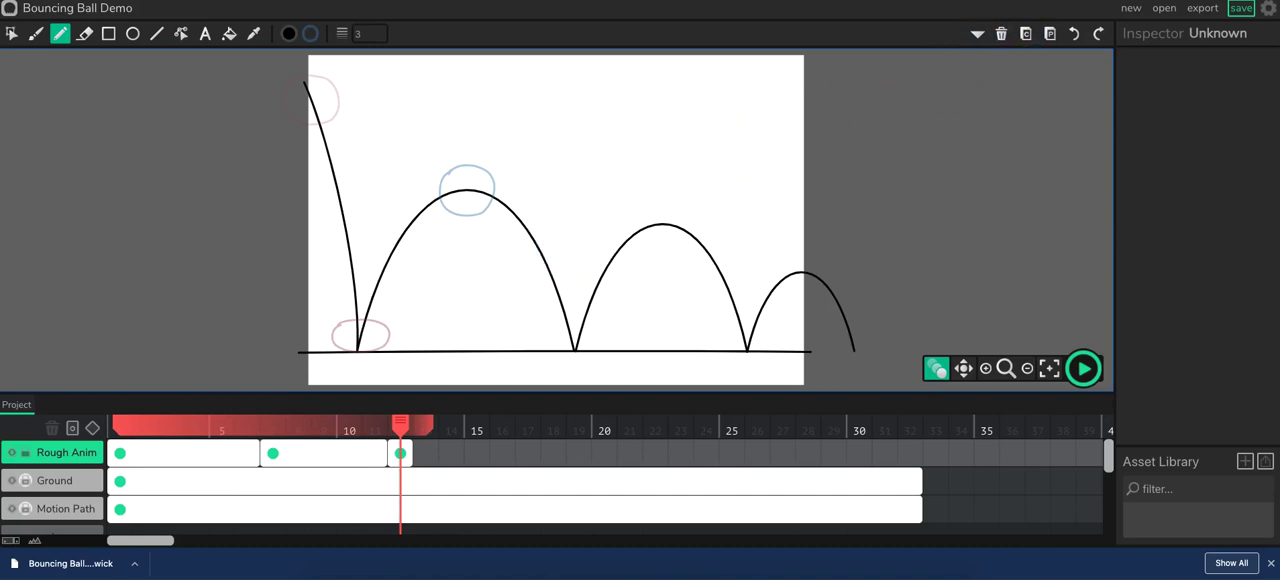
Play back the rough key poses from frame 1 and check the numbered bouncing ball reference image for the in-between positions.
{"action": "key", "text": "ctrl+Tab"}
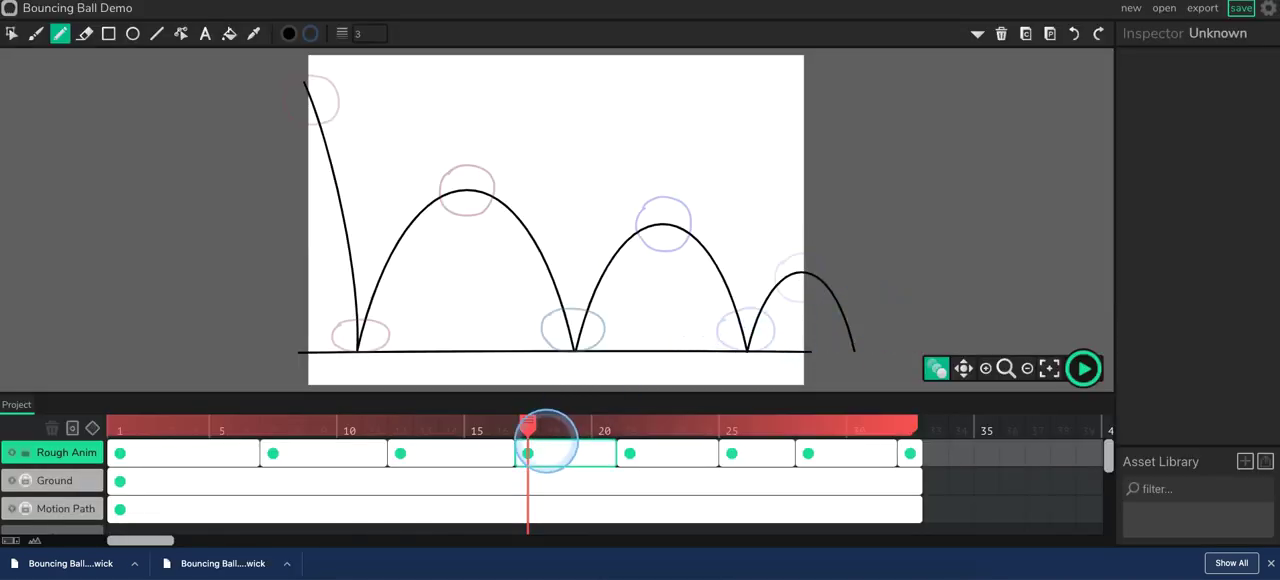
{"action": "left_click_drag", "start_coordinate": [524, 425], "coordinate": [502, 425]}
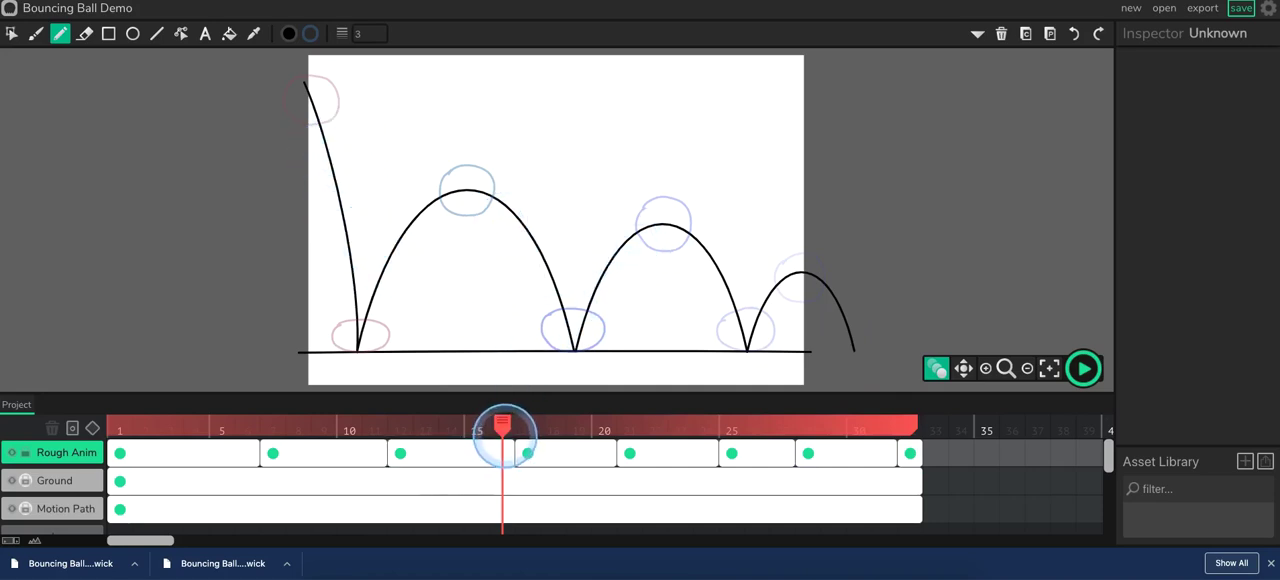
{"action": "left_click_drag", "start_coordinate": [503, 430], "coordinate": [100, 414]}
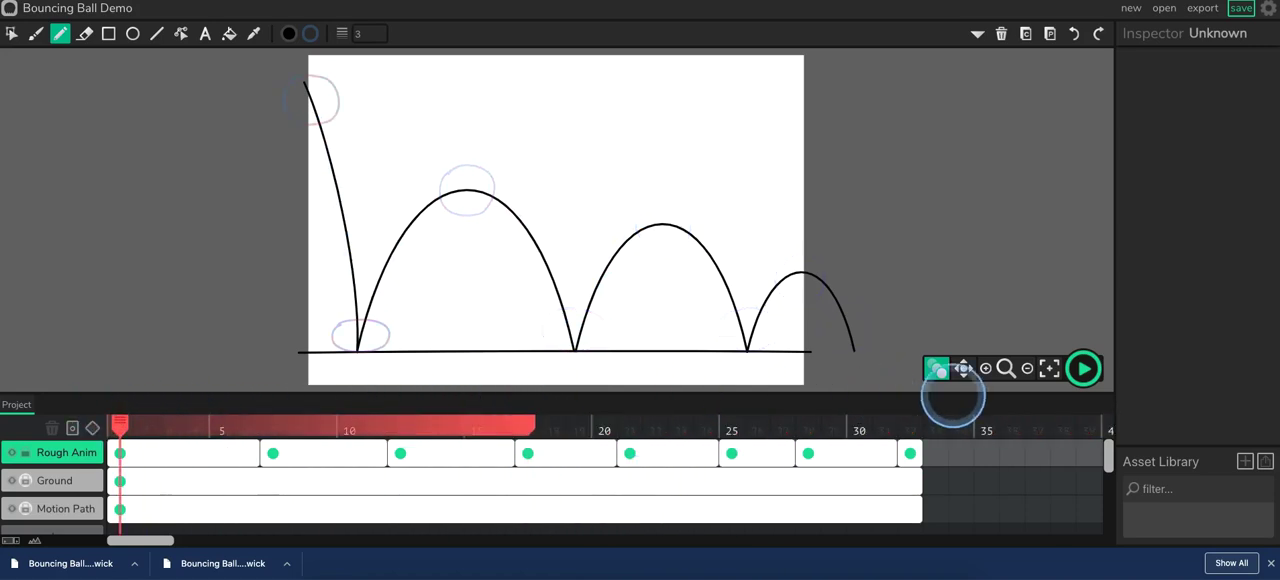
{"action": "left_click", "coordinate": [1082, 369]}
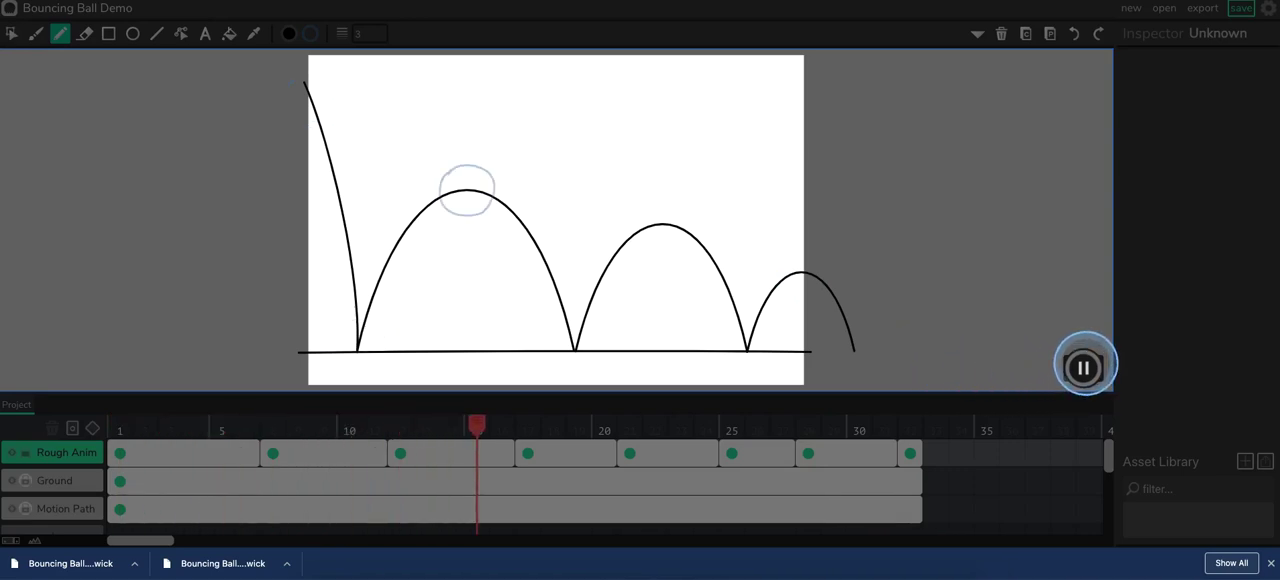
{"action": "left_click", "coordinate": [1084, 367]}
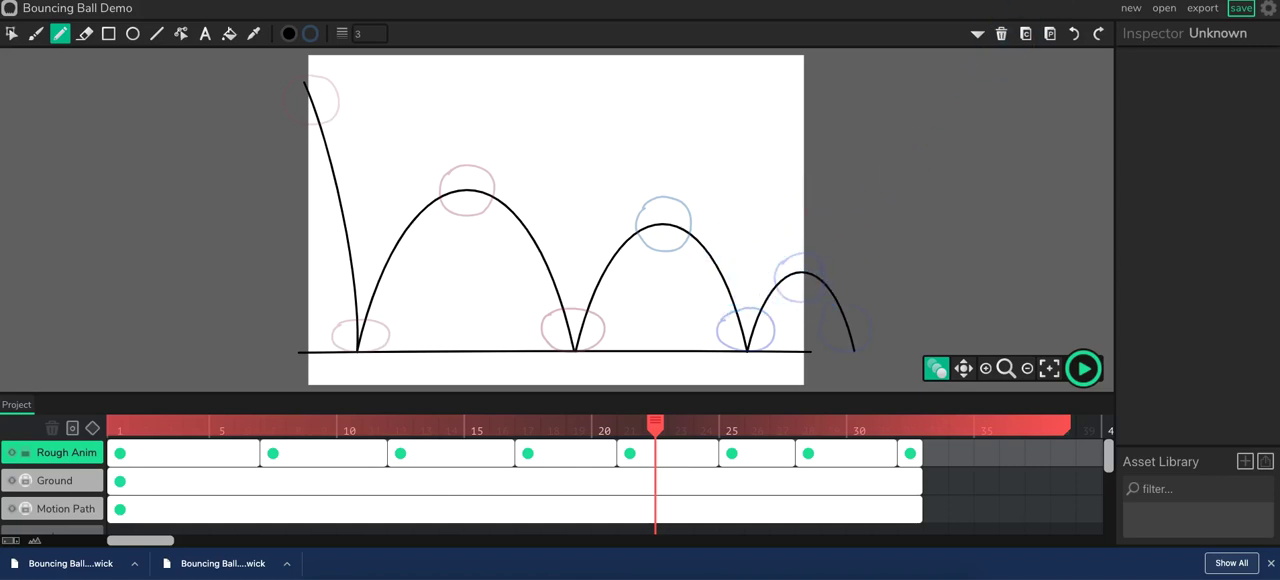
{"action": "key", "text": "ctrl+Tab"}
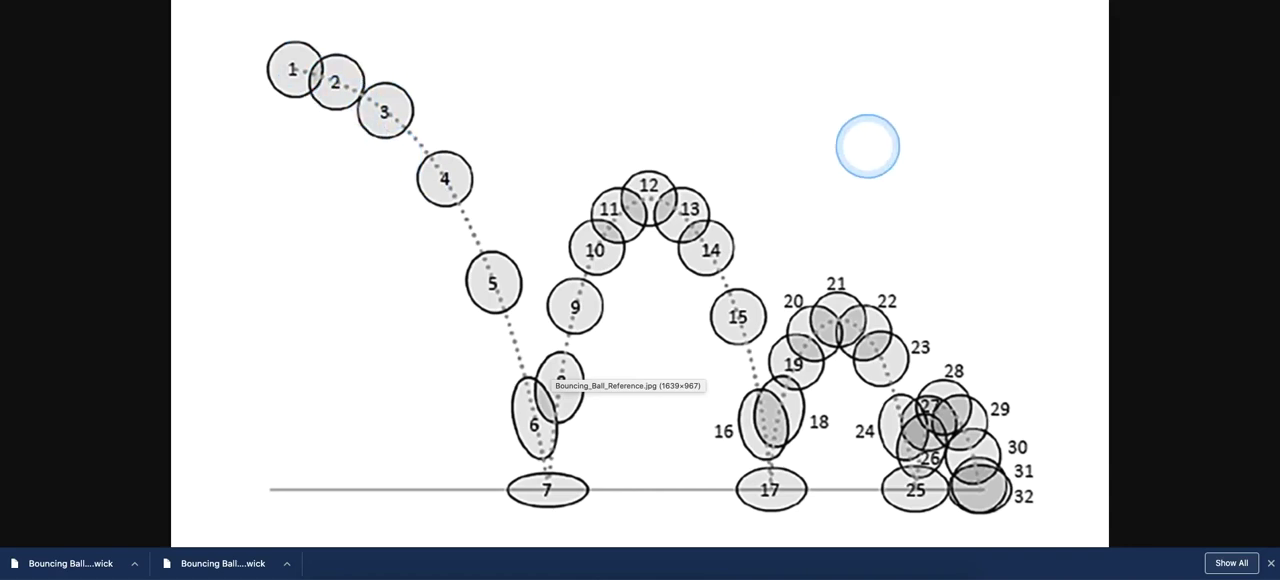
{"action": "left_click", "coordinate": [950, 0]}
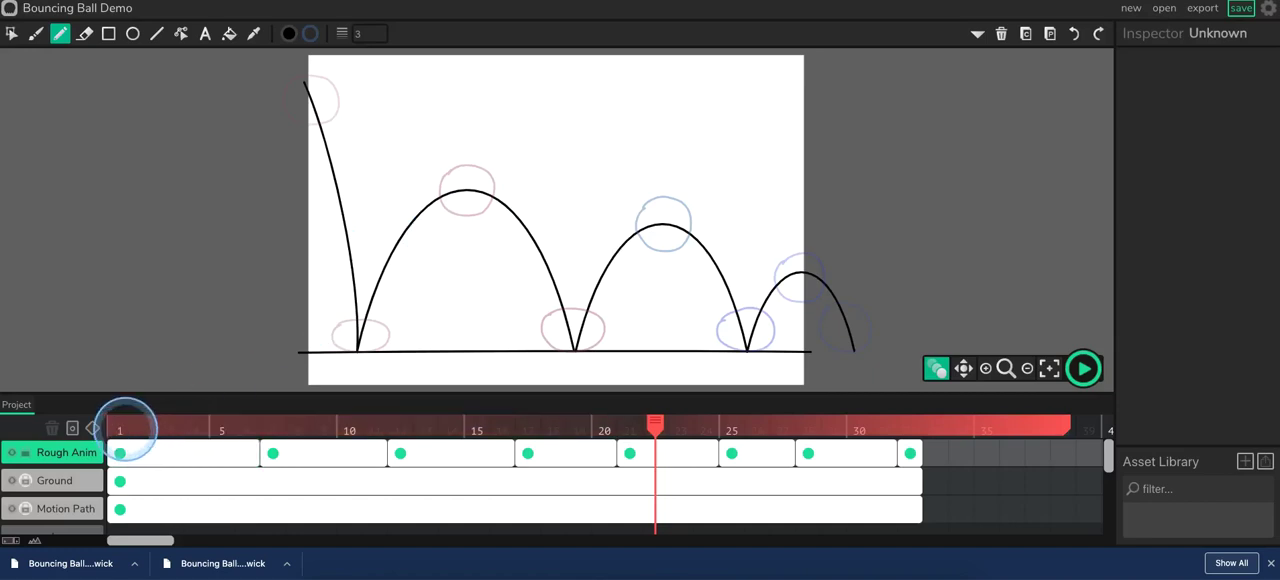
Return to frame 1 of the Rough Anim layer and copy its ball drawing.
{"action": "left_click_drag", "start_coordinate": [657, 423], "coordinate": [120, 427]}
{"action": "left_click", "coordinate": [132, 452]}
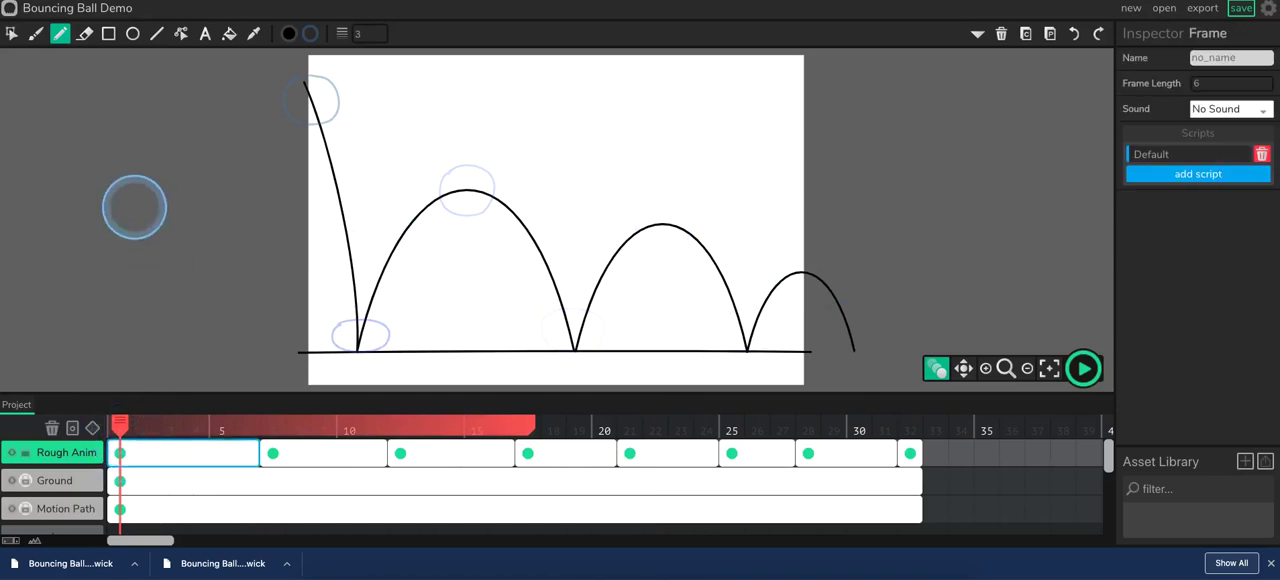
{"action": "left_click", "coordinate": [11, 33]}
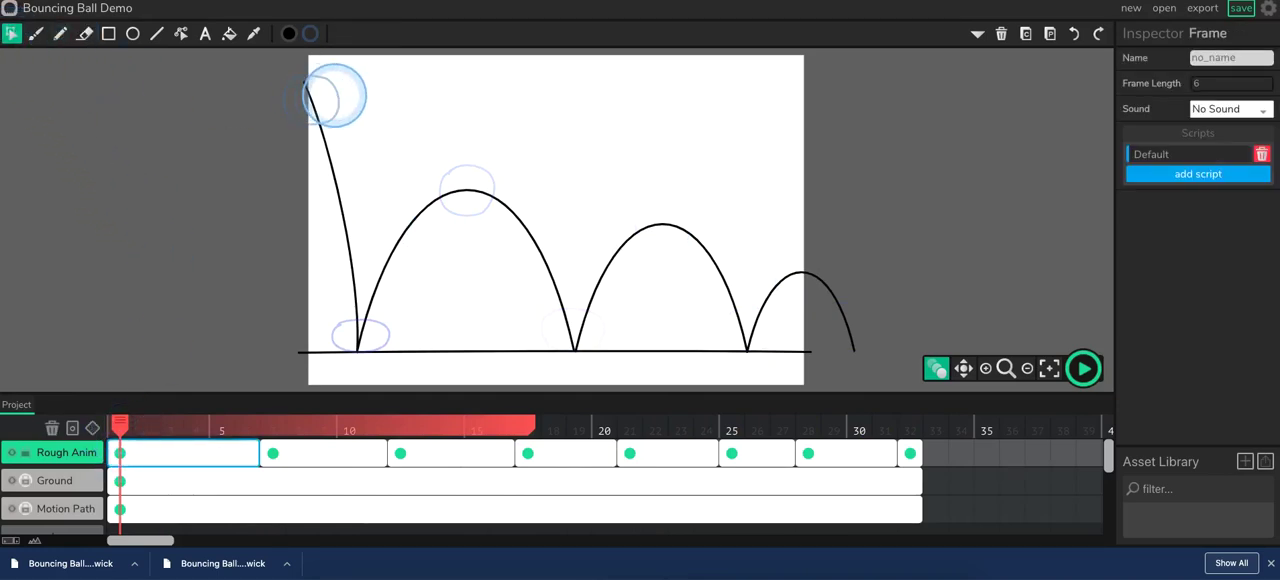
{"action": "left_click", "coordinate": [335, 95]}
{"action": "left_click", "coordinate": [338, 95]}
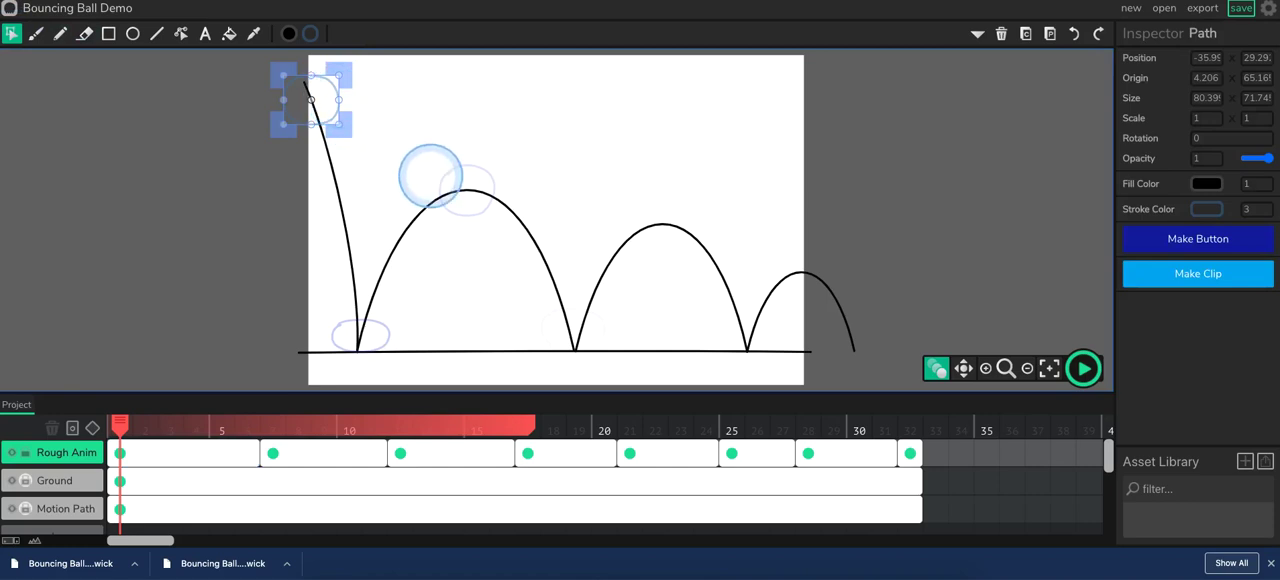
{"action": "key", "text": "super+c"}
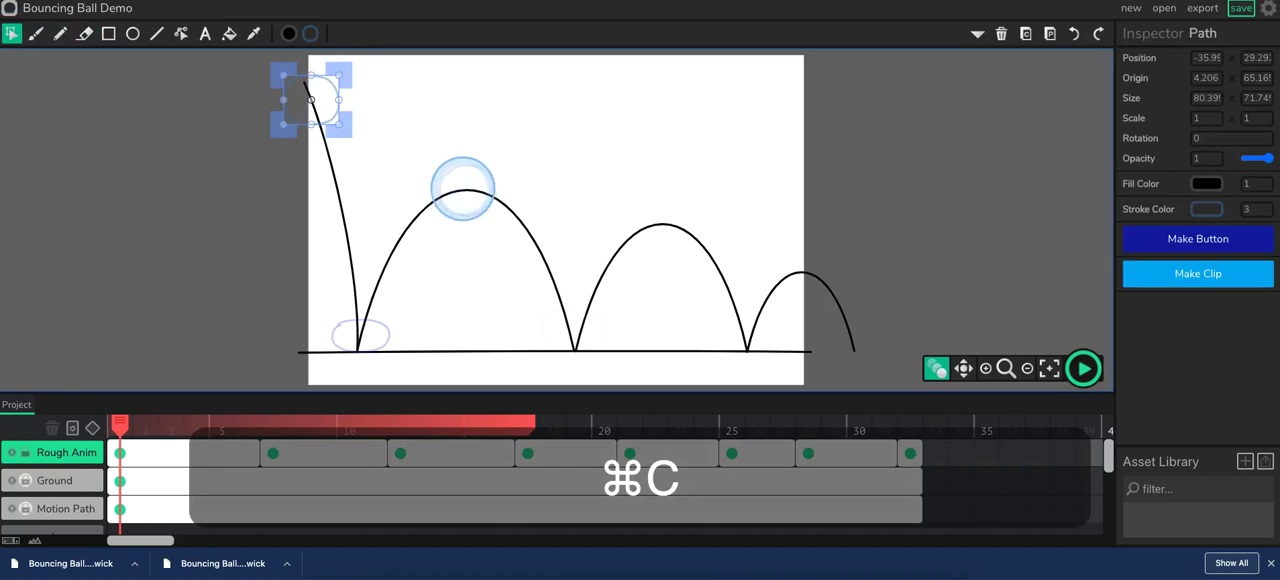
Paste the copied ball at frame 2 of the Rough Anim layer, removing the stray duplicate pasted on frame 1.
{"action": "key", "text": "super+v"}
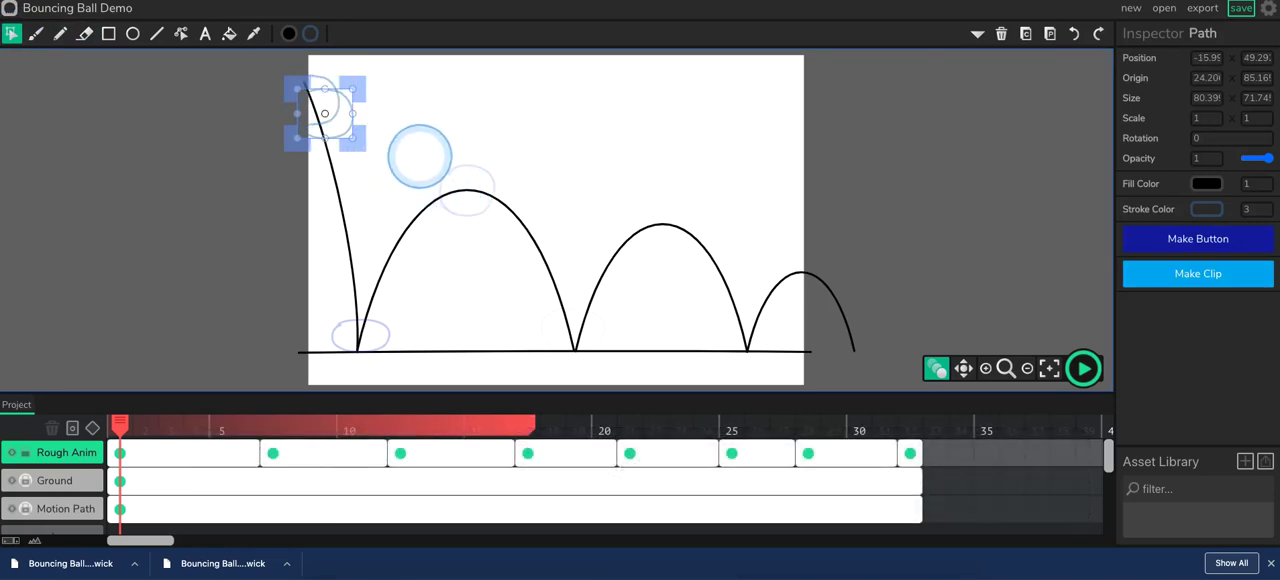
{"action": "key", "text": "Delete"}
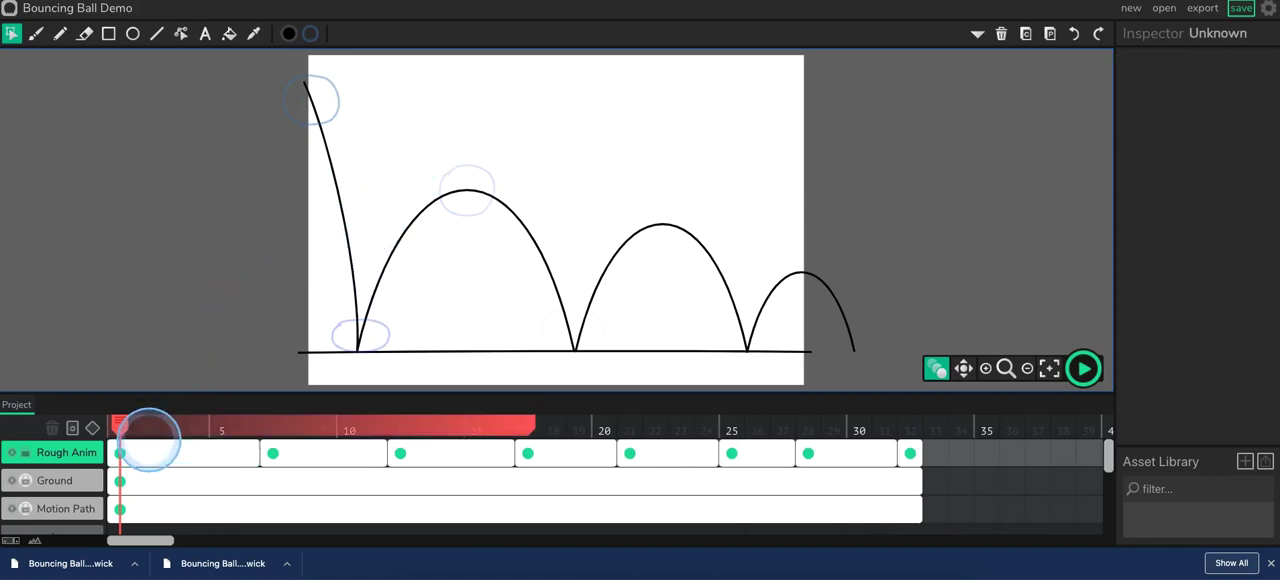
{"action": "left_click", "coordinate": [133, 423]}
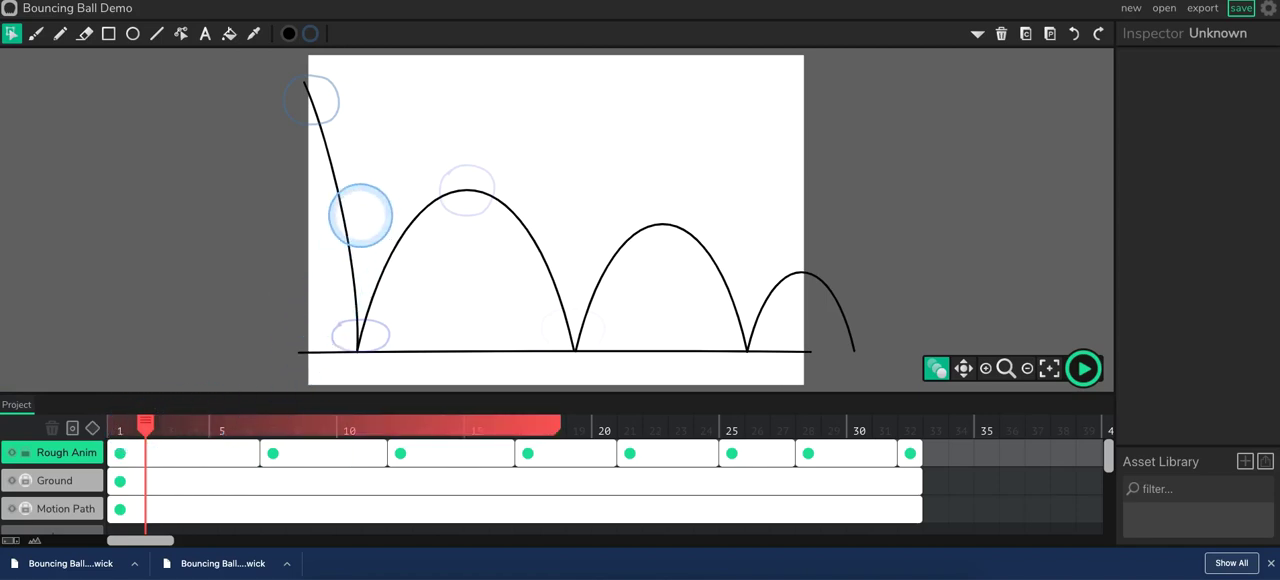
{"action": "key", "text": "super+v"}
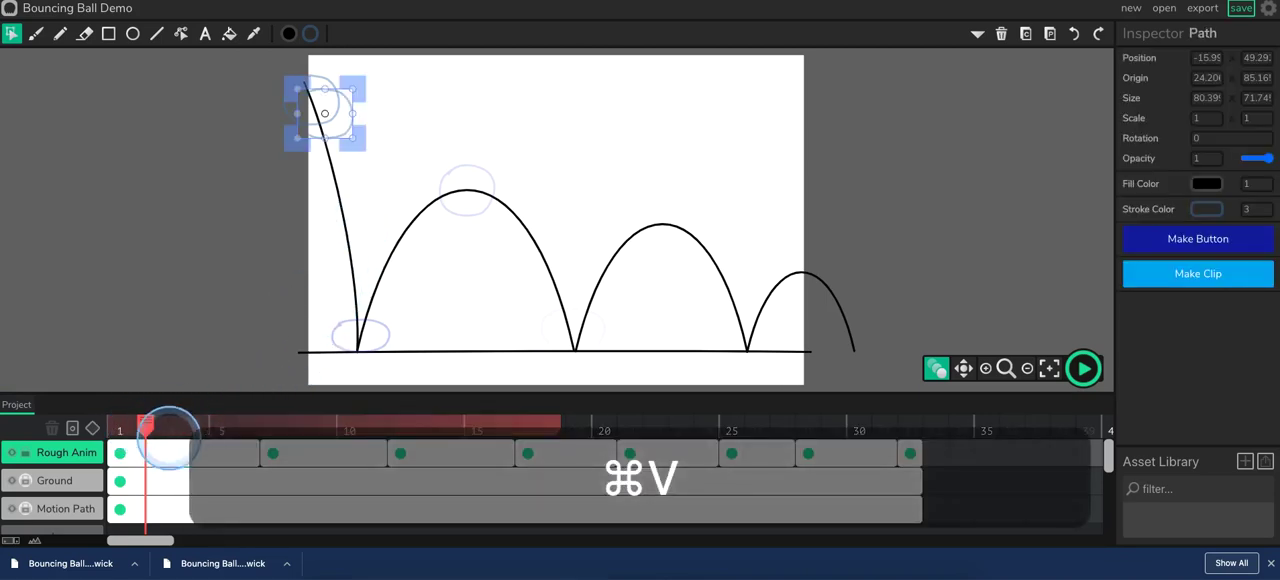
Try adding a frame at frame 2 of Rough Anim and pasting a copy of the first ball slightly further down the path.
{"action": "left_click", "coordinate": [150, 451]}
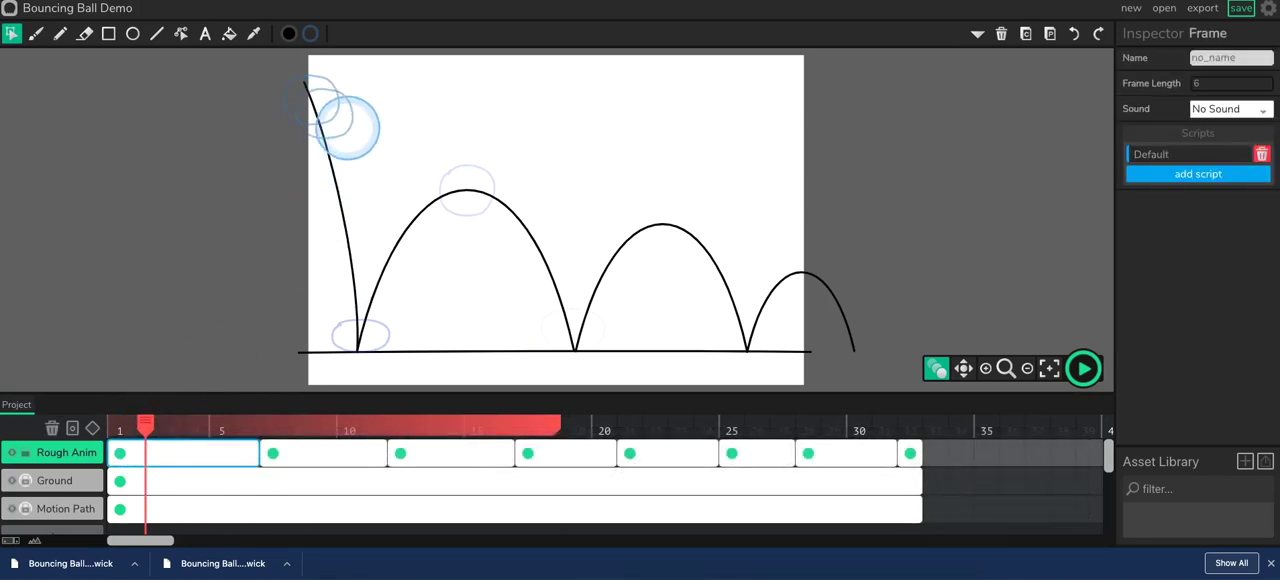
{"action": "left_click", "coordinate": [340, 128]}
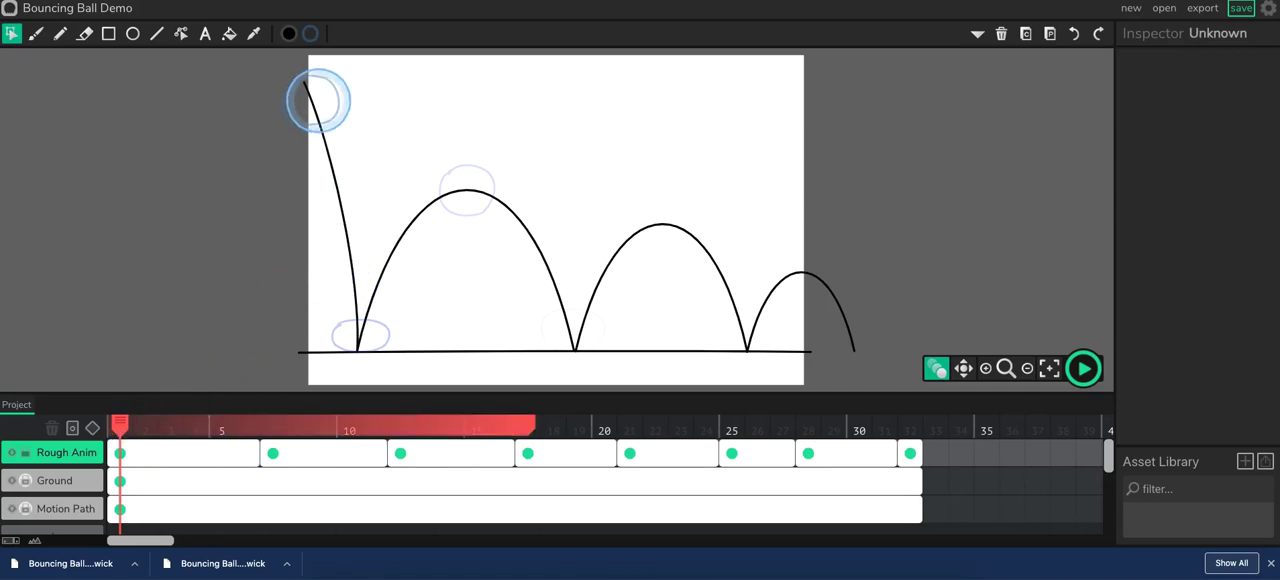
{"action": "left_click", "coordinate": [333, 105]}
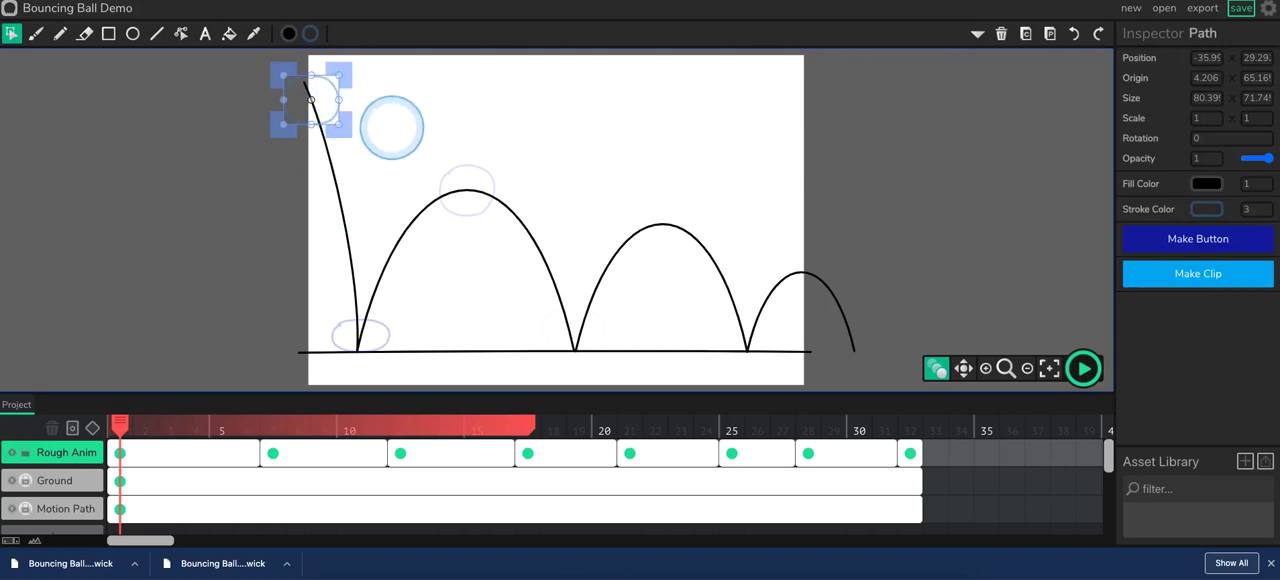
{"action": "key", "text": "super+c"}
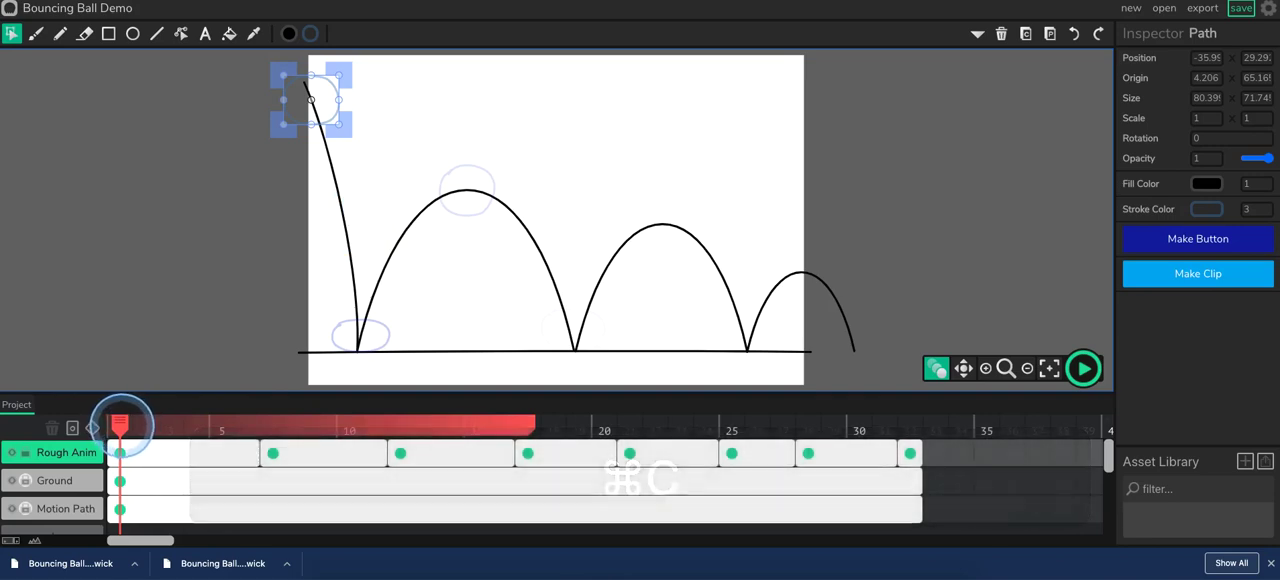
{"action": "left_click", "coordinate": [134, 424]}
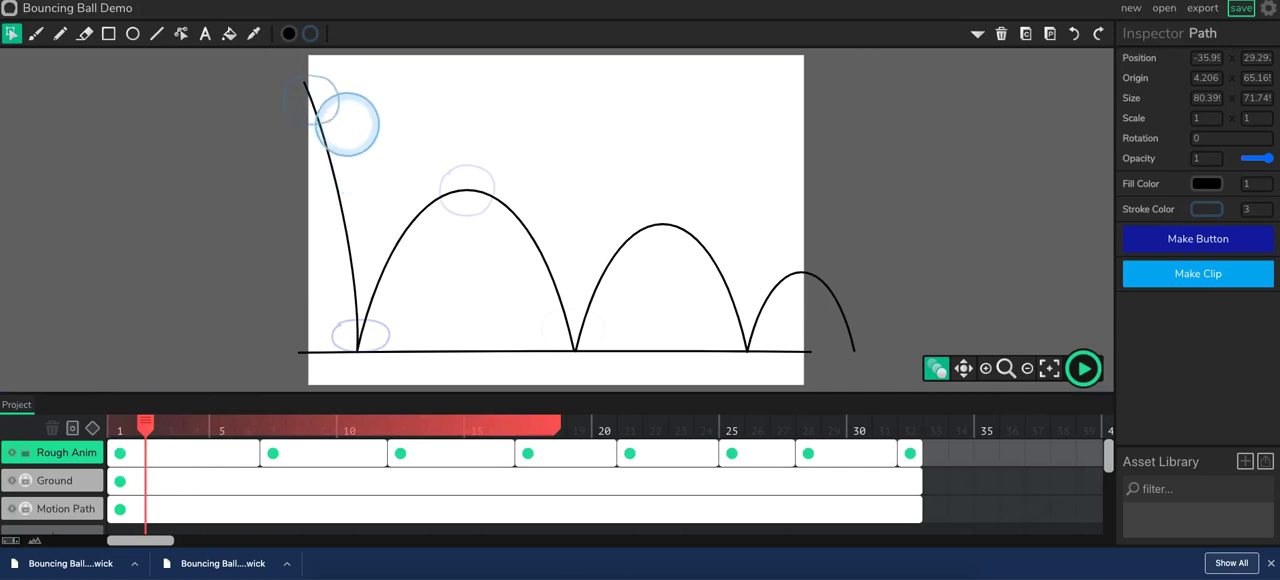
{"action": "left_click", "coordinate": [177, 452]}
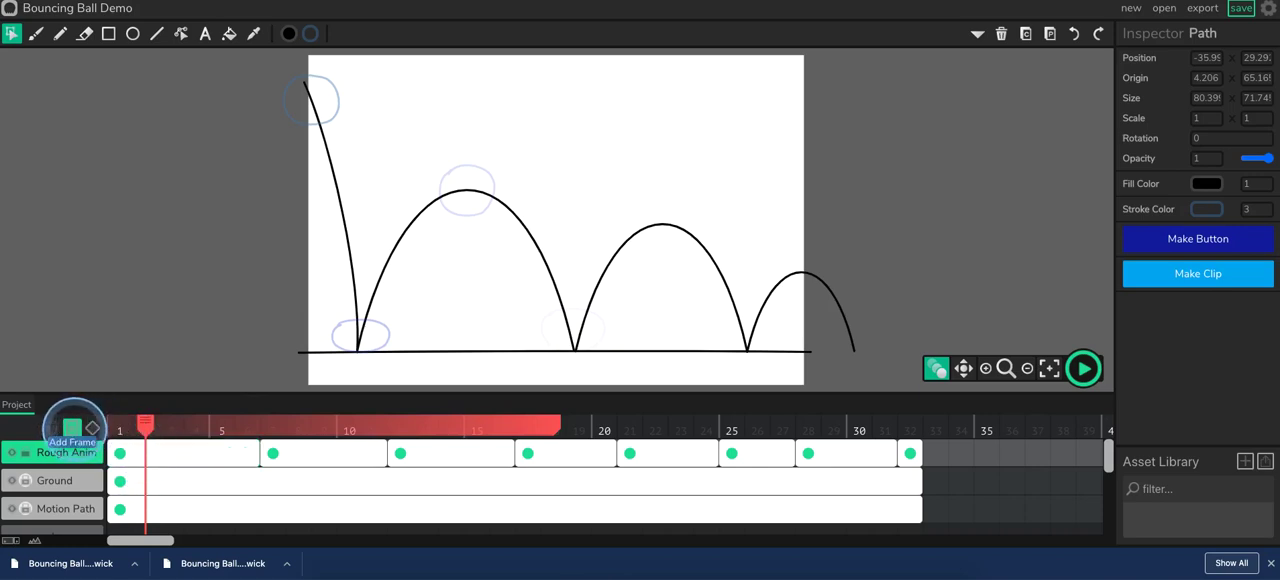
{"action": "left_click", "coordinate": [71, 428]}
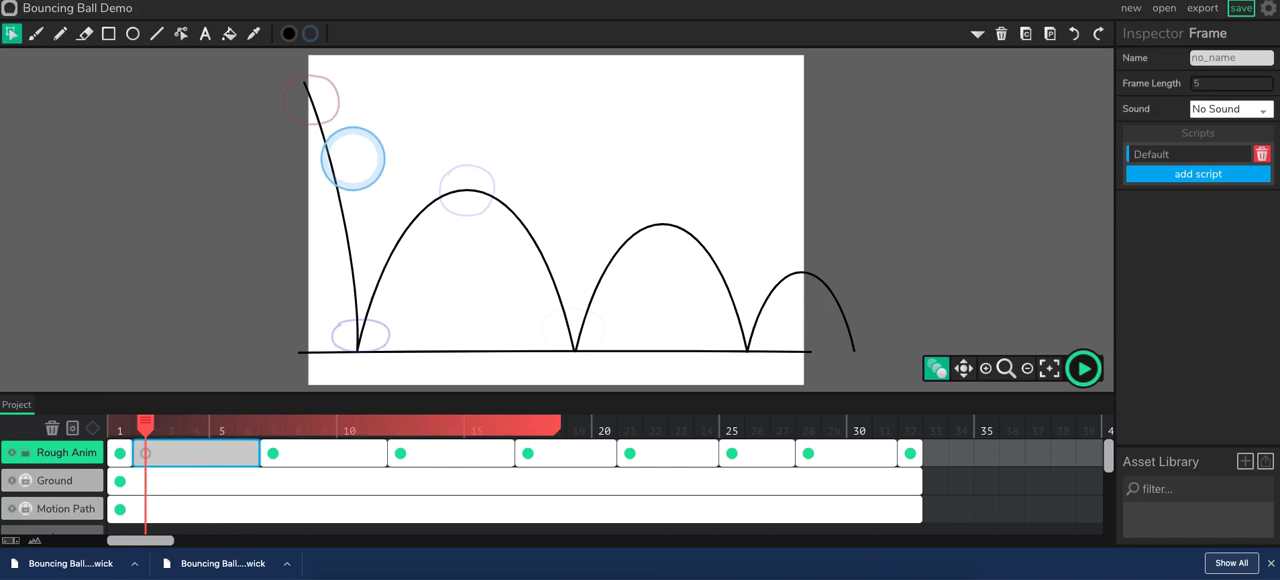
{"action": "key", "text": "super+v"}
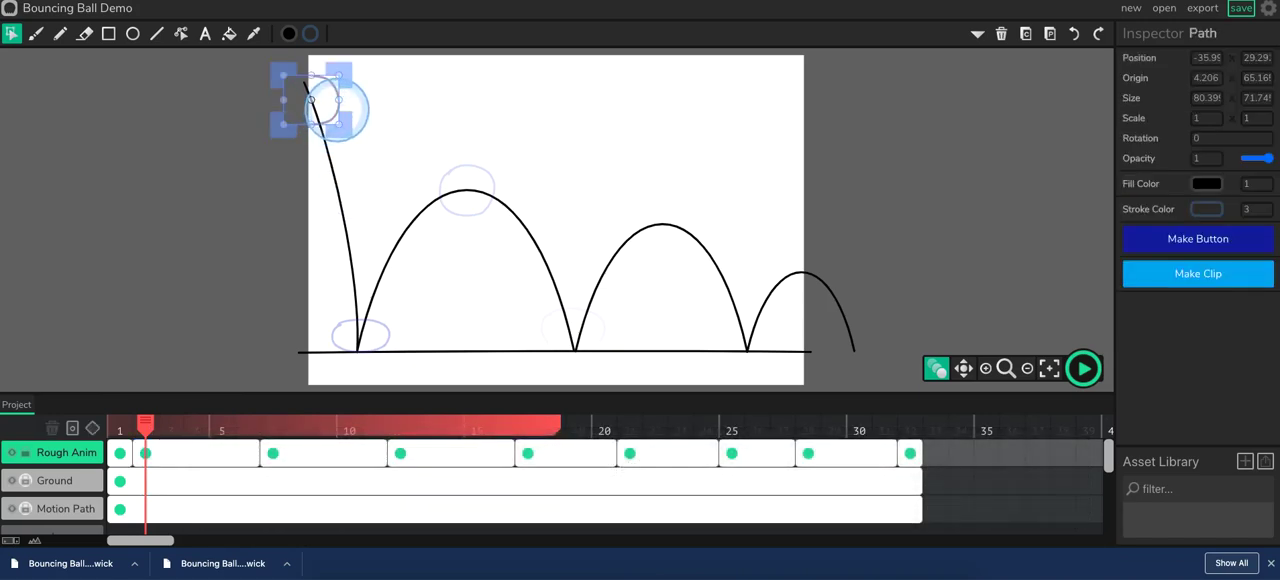
{"action": "left_click_drag", "start_coordinate": [341, 113], "coordinate": [356, 131]}
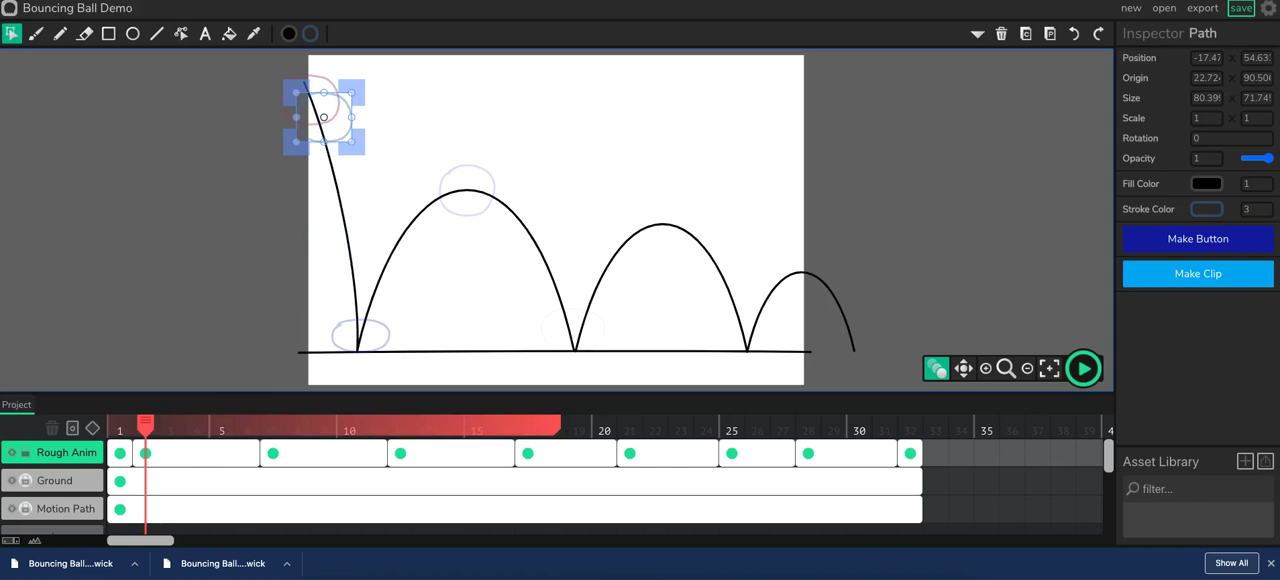
Delete the ball pasted on frame 2 and undo back to before that frame was added.
{"action": "key", "text": "BackSpace"}
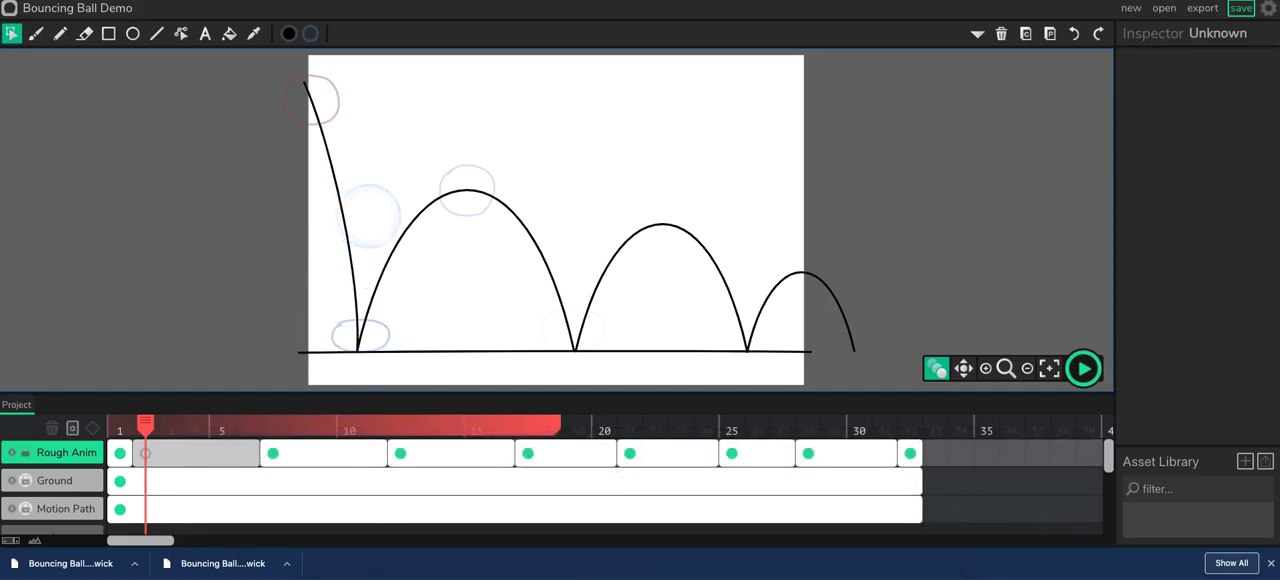
{"action": "key", "text": "super+z"}
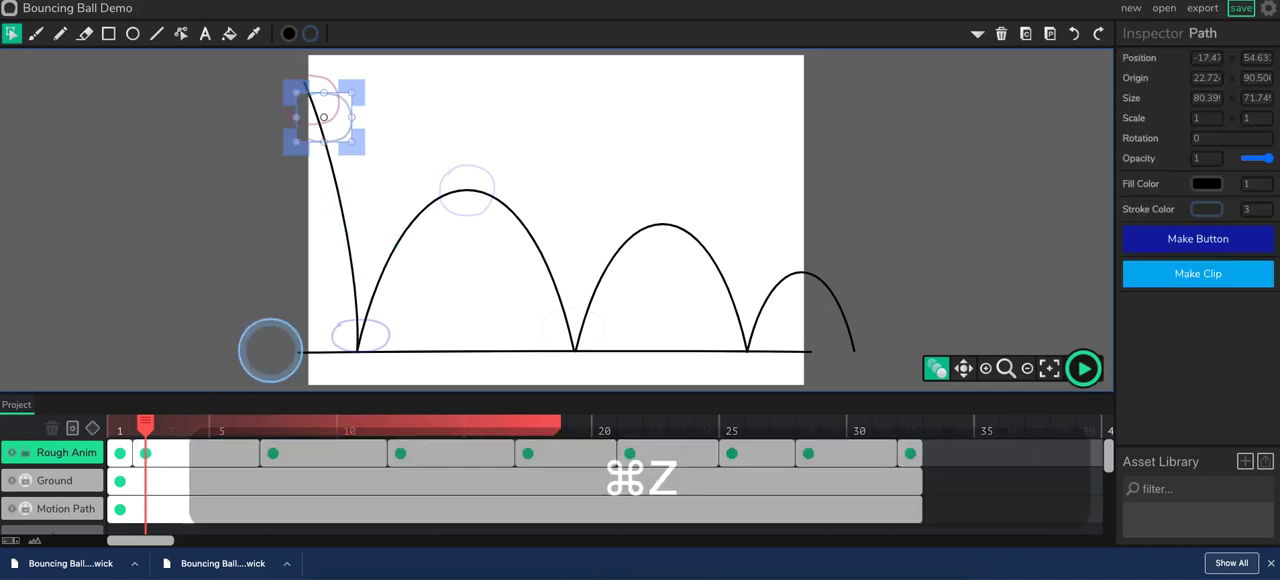
{"action": "key", "text": "super+z"}
{"action": "key", "text": "super+z"}
{"action": "key", "text": "super+z"}
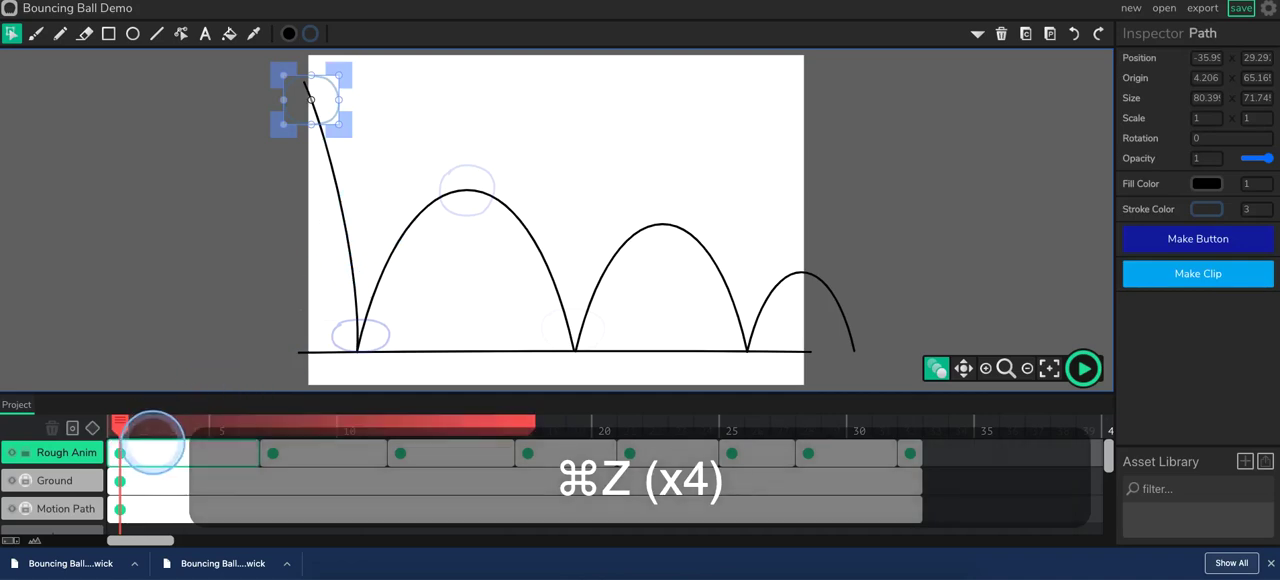
Add a frame at frame 5 of Rough Anim and draw the slightly stretched falling ball with the Pencil, following the reference image.
{"action": "left_click_drag", "start_coordinate": [122, 426], "coordinate": [220, 431]}
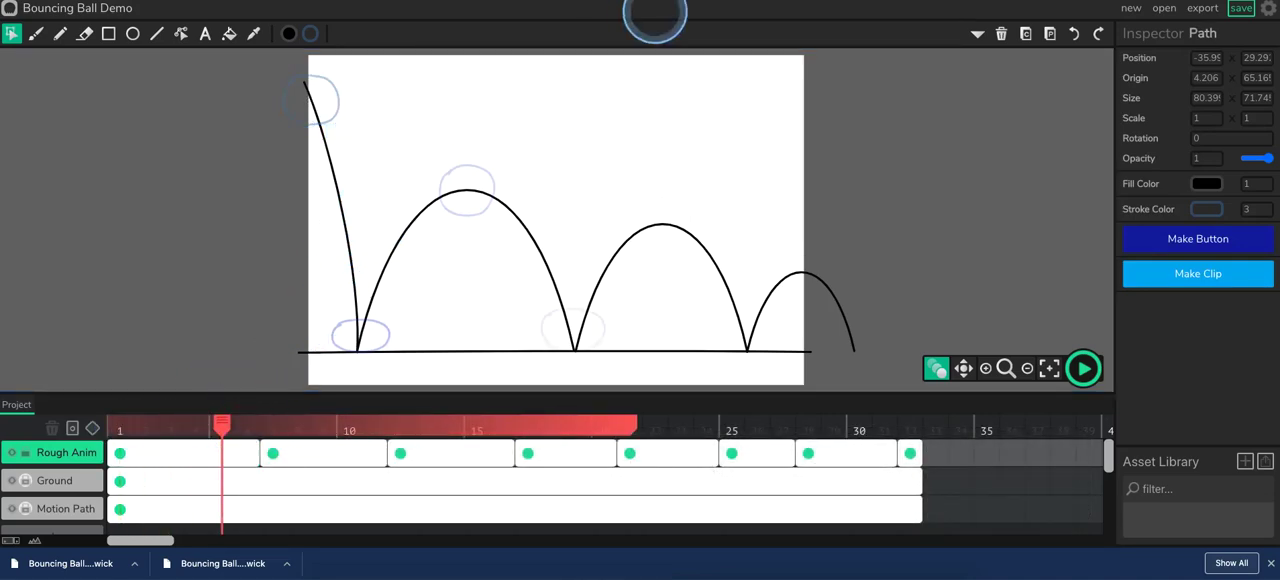
{"action": "left_click", "coordinate": [972, 0]}
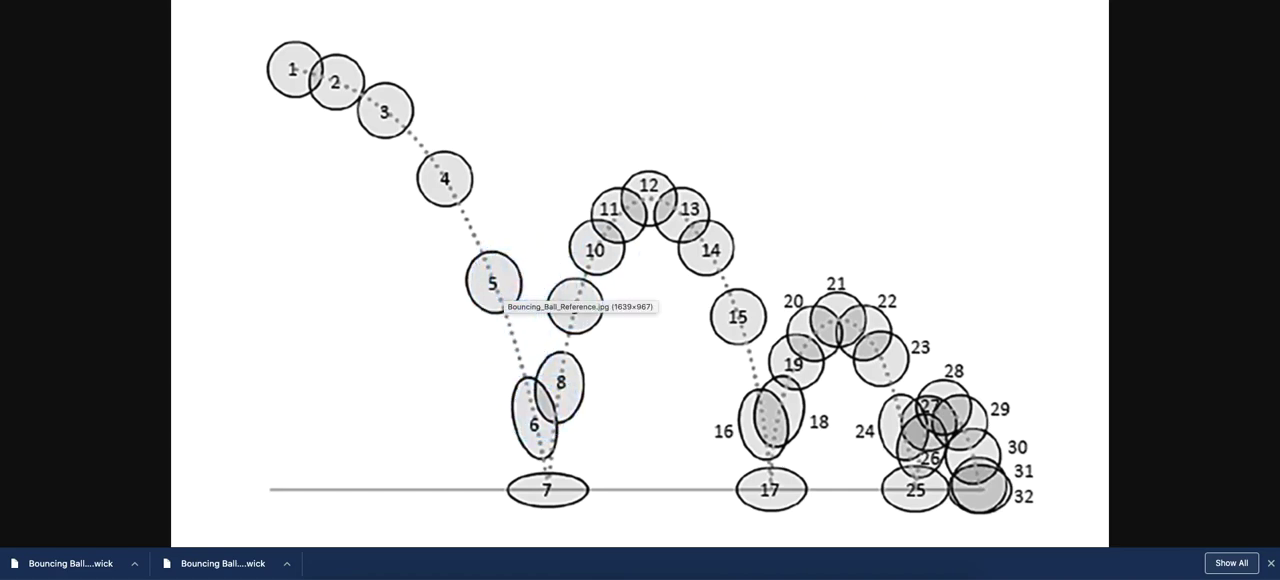
{"action": "left_click", "coordinate": [720, 0]}
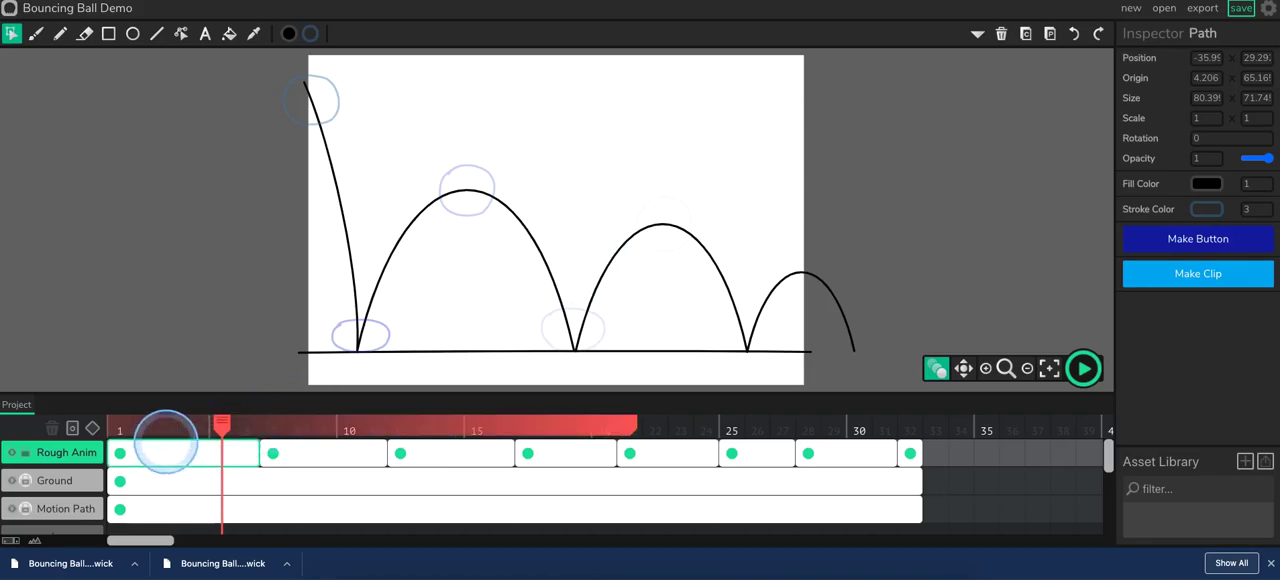
{"action": "left_click", "coordinate": [71, 428]}
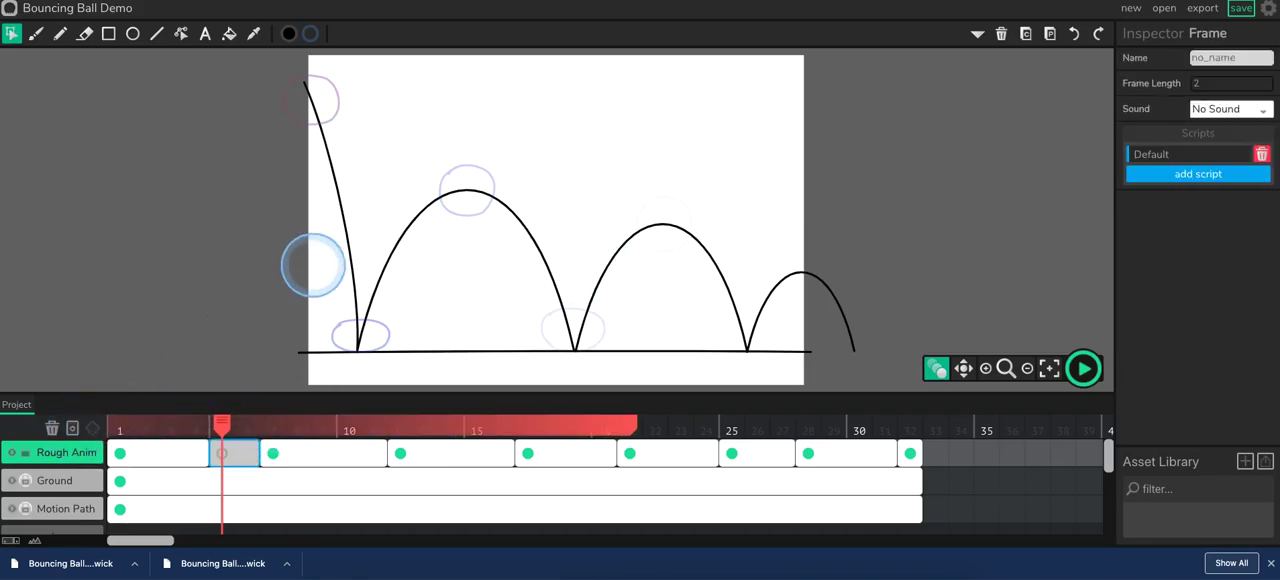
{"action": "key", "text": "p"}
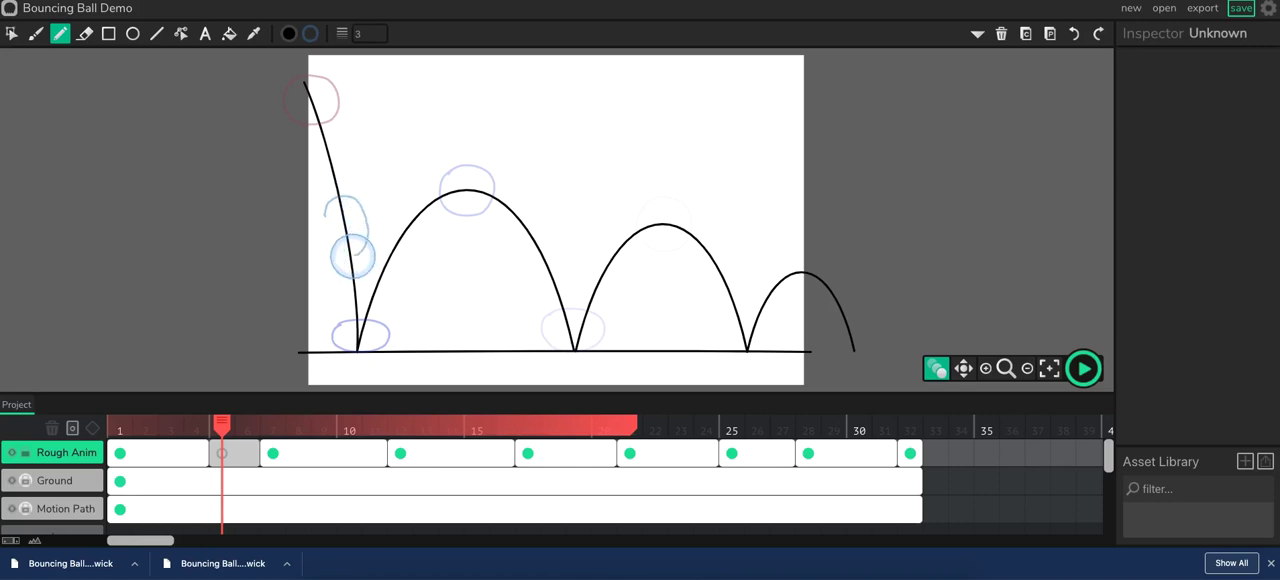
{"action": "left_click_drag", "start_coordinate": [324, 228], "coordinate": [328, 222]}
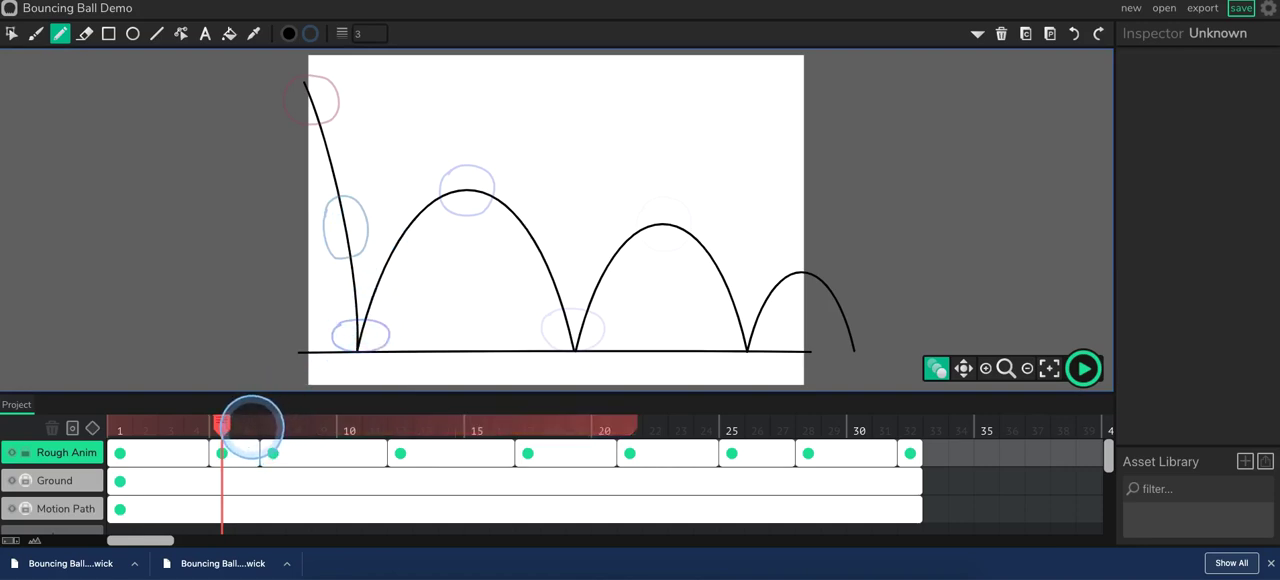
Add a frame at frame 6 and draw the narrower stretched ball just above the ground contact pose, following the reference image.
{"action": "left_click", "coordinate": [244, 425]}
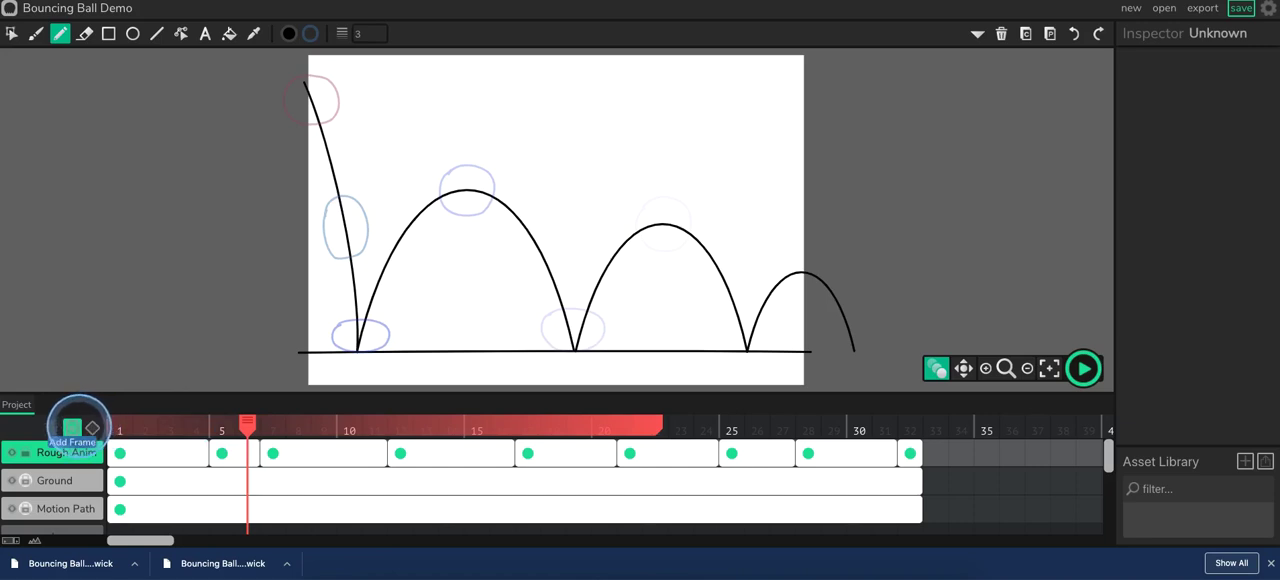
{"action": "left_click", "coordinate": [72, 428]}
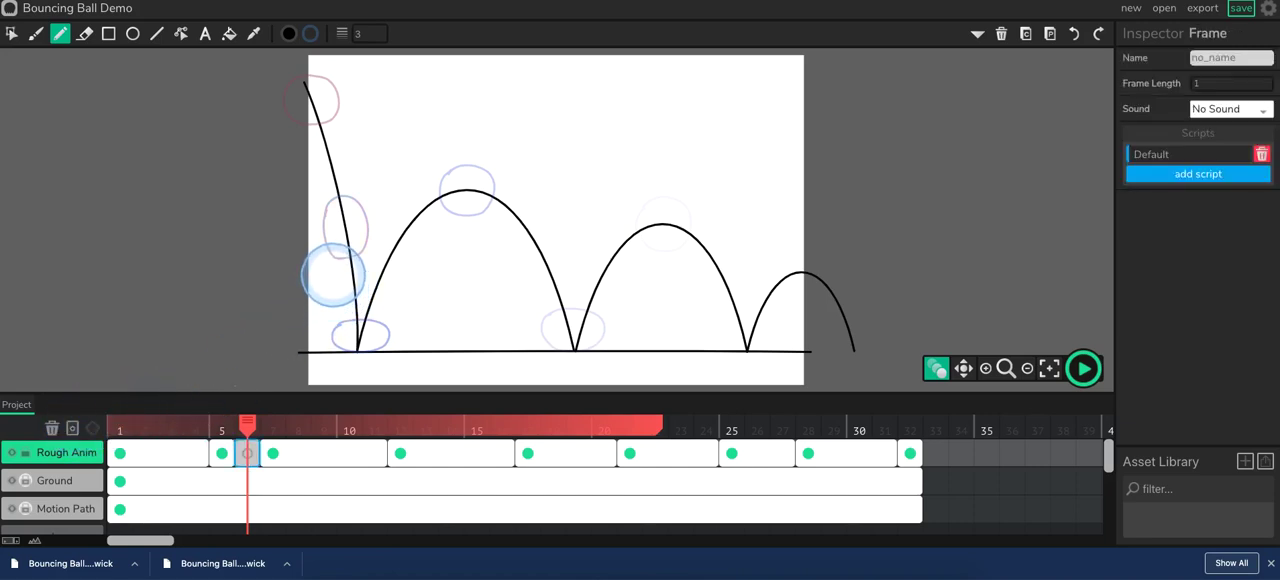
{"action": "key", "text": "ctrl+Tab"}
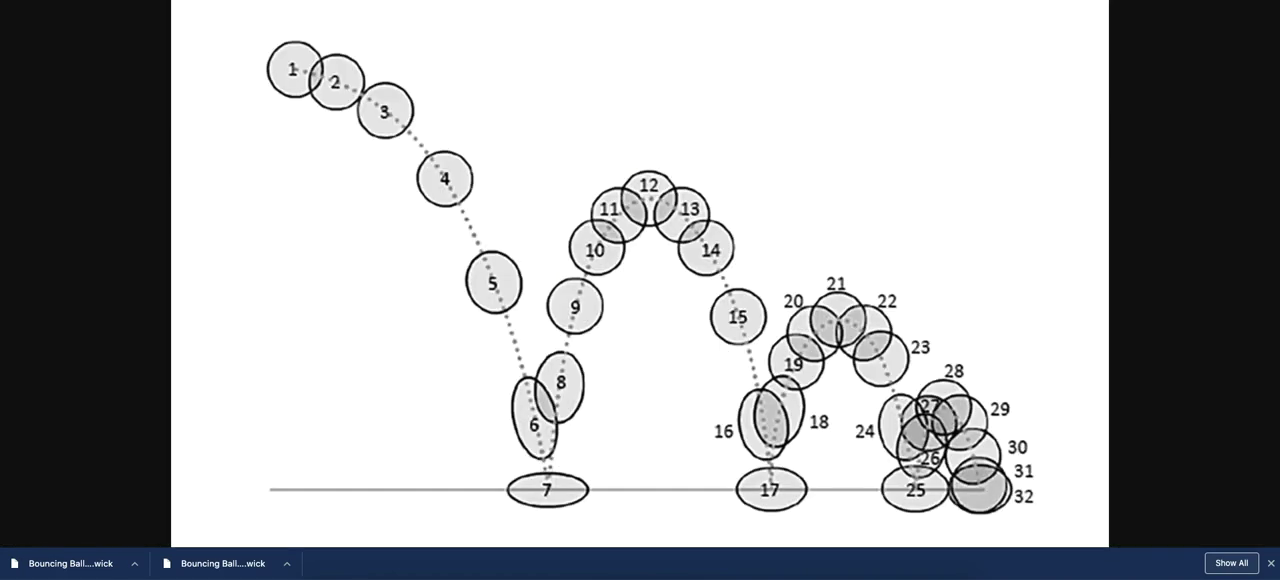
{"action": "key", "text": "ctrl+shift+Tab"}
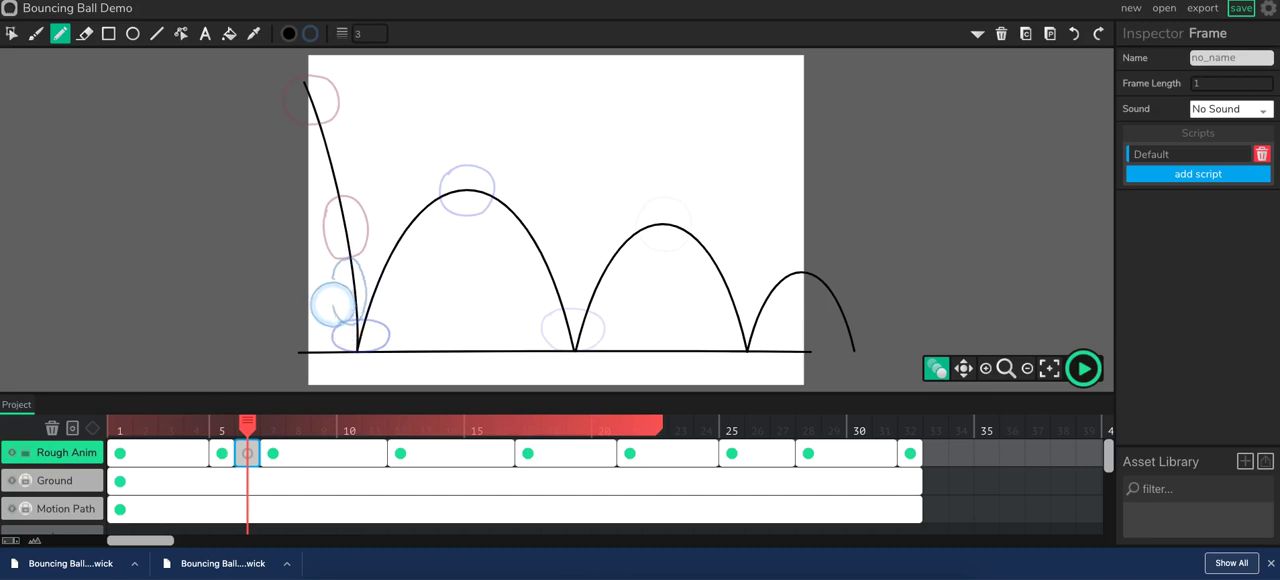
{"action": "mouse_move", "coordinate": [333, 274]}
{"action": "left_mouse_down"}
{"action": "mouse_move", "coordinate": [367, 331]}
{"action": "mouse_move", "coordinate": [350, 287]}
{"action": "left_mouse_up"}
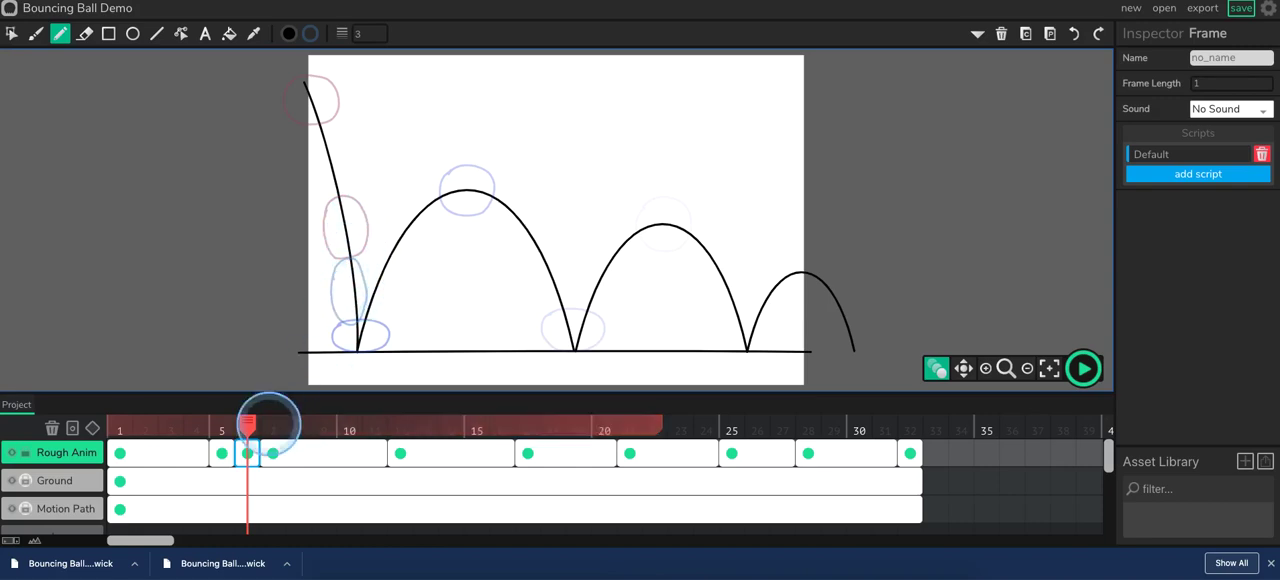
Move the frame 5 ball up along the falling path to about X 19, Y 191.
{"action": "left_click", "coordinate": [224, 424]}
{"action": "left_click", "coordinate": [222, 452]}
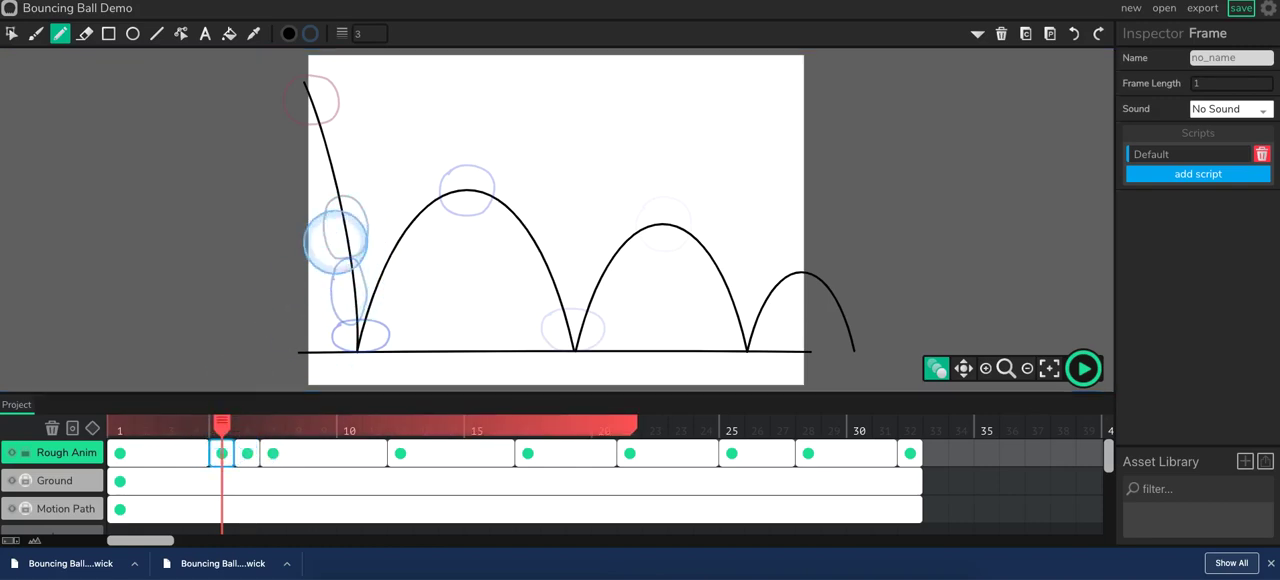
{"action": "key", "text": "c"}
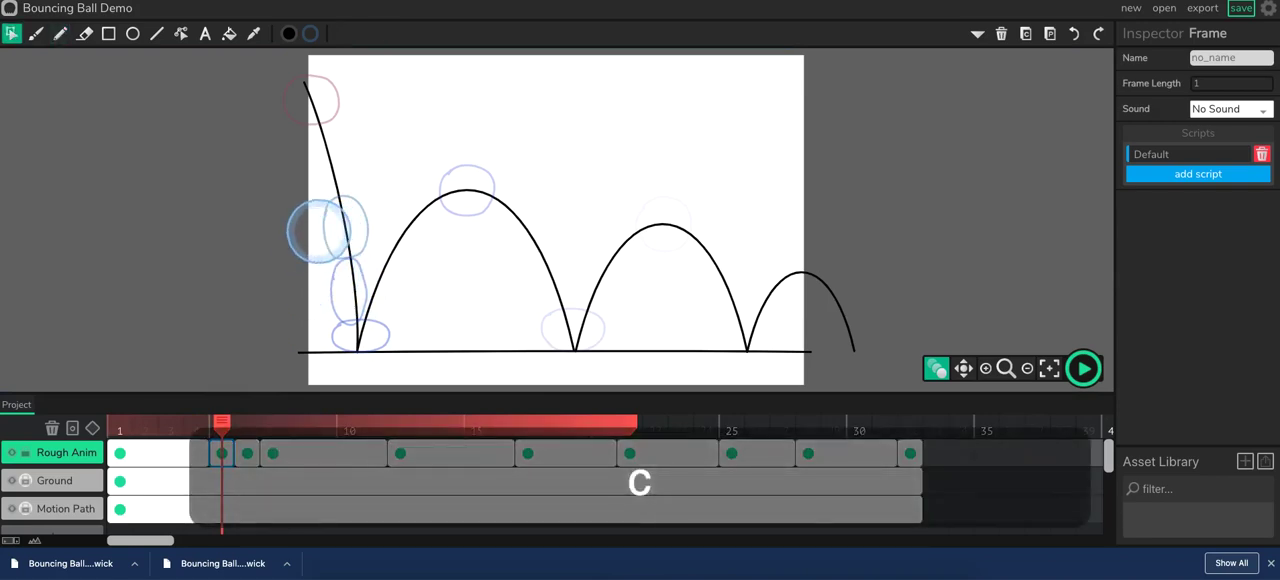
{"action": "left_click", "coordinate": [325, 236]}
{"action": "key", "text": "Up"}
{"action": "key", "text": "Up"}
{"action": "key", "text": "Up"}
{"action": "key", "text": "Up"}
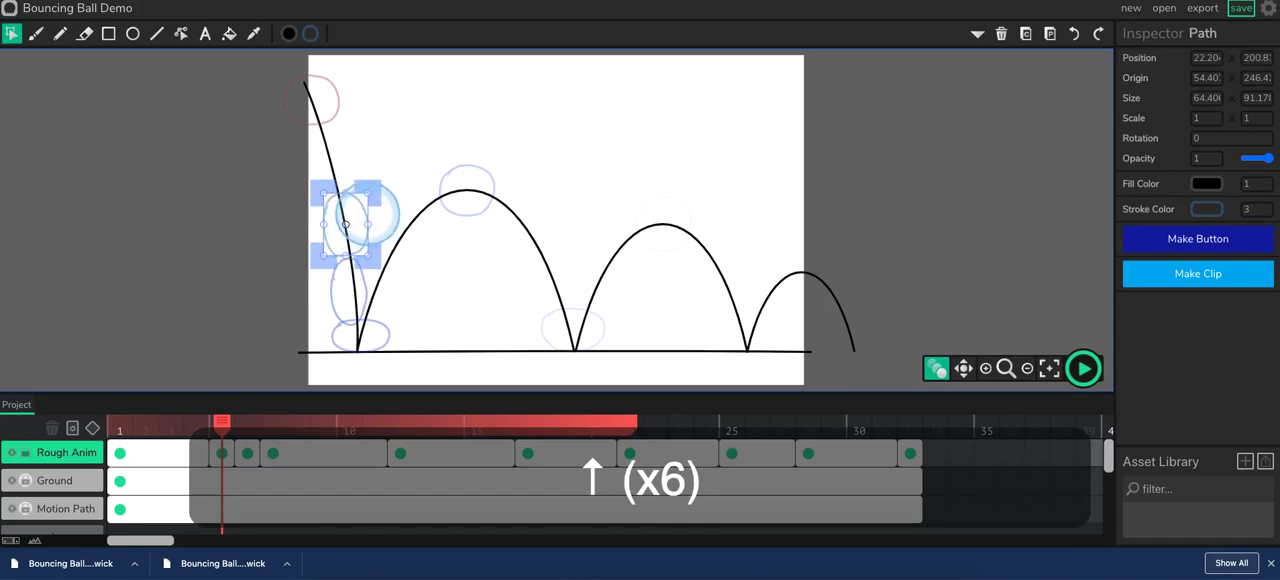
{"action": "left_click_drag", "start_coordinate": [363, 203], "coordinate": [361, 196]}
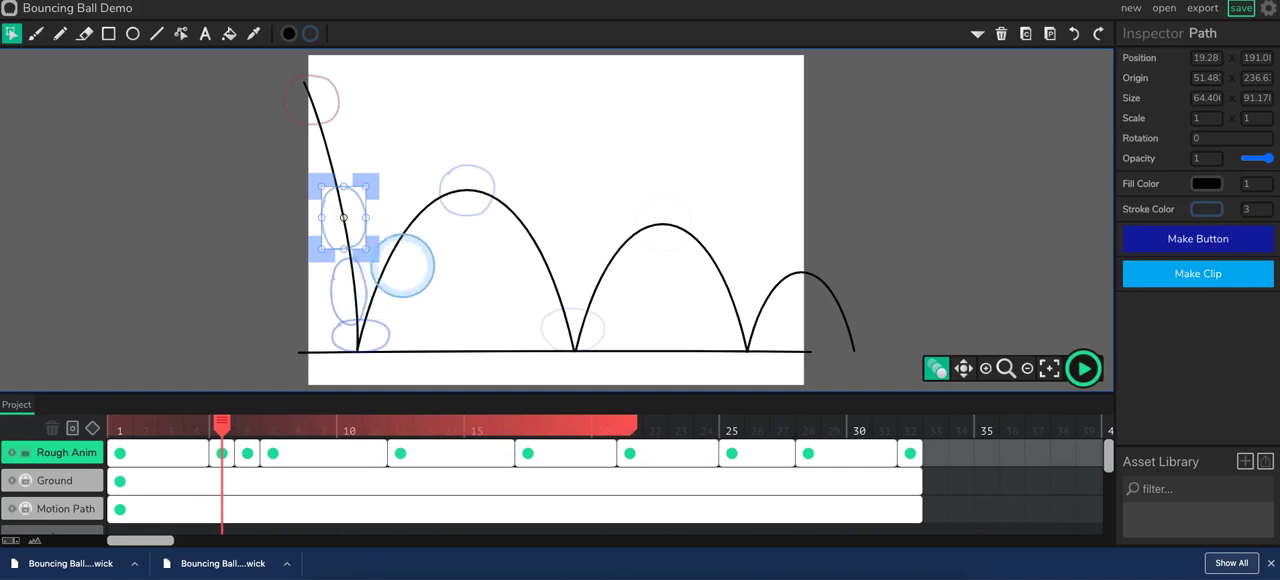
Nudge the frame 6 ball 5 px right and 4 px up onto the motion path, and save the project.
{"action": "left_click", "coordinate": [246, 455]}
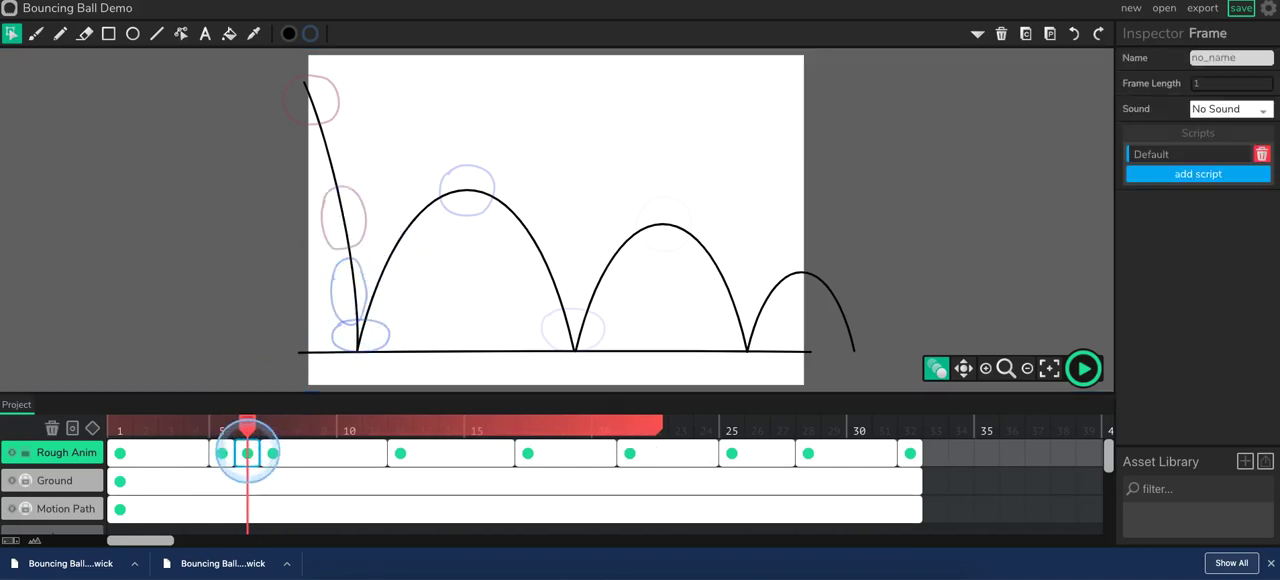
{"action": "left_click", "coordinate": [362, 285]}
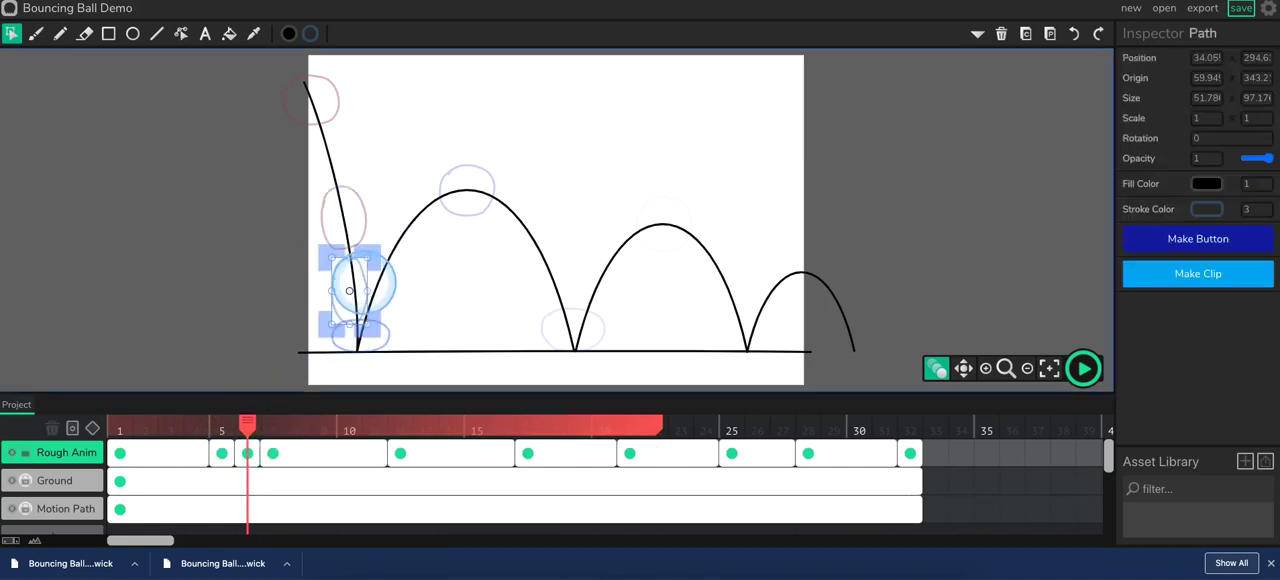
{"action": "key", "text": "Right"}
{"action": "key", "text": "Right"}
{"action": "key", "text": "Right"}
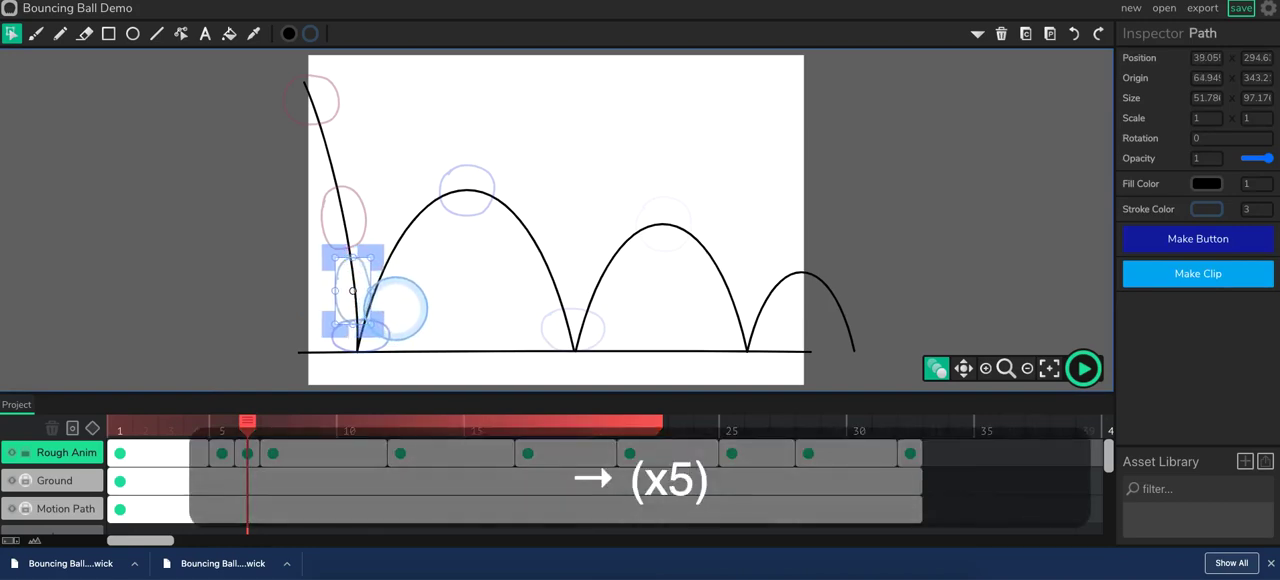
{"action": "key", "text": "Up"}
{"action": "key", "text": "Up"}
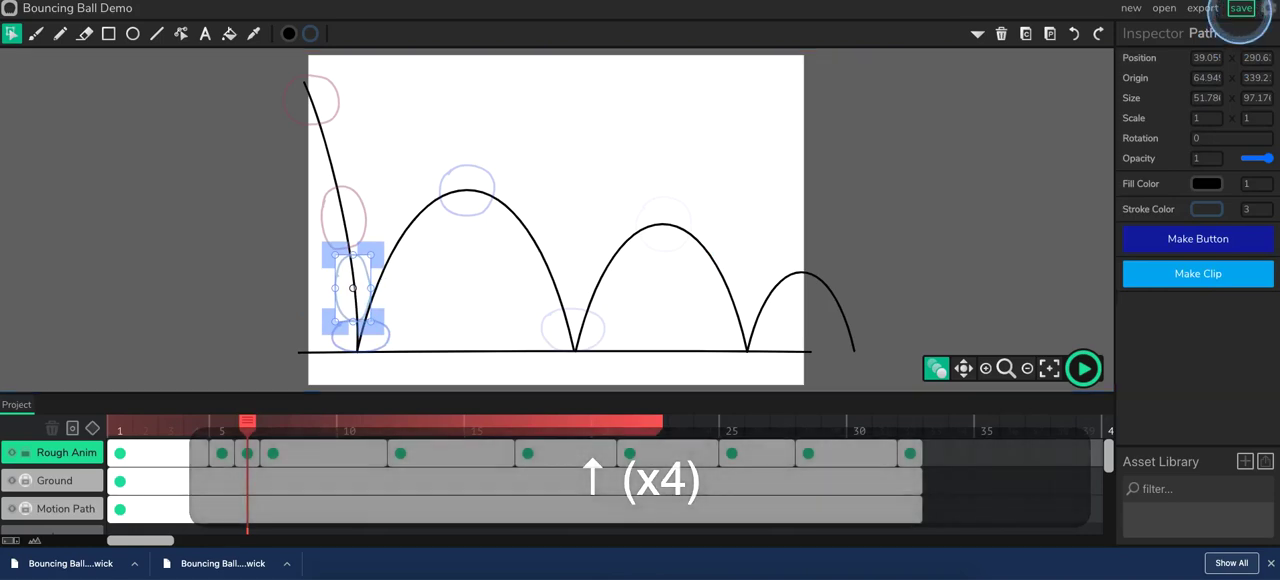
{"action": "left_click", "coordinate": [1240, 10]}
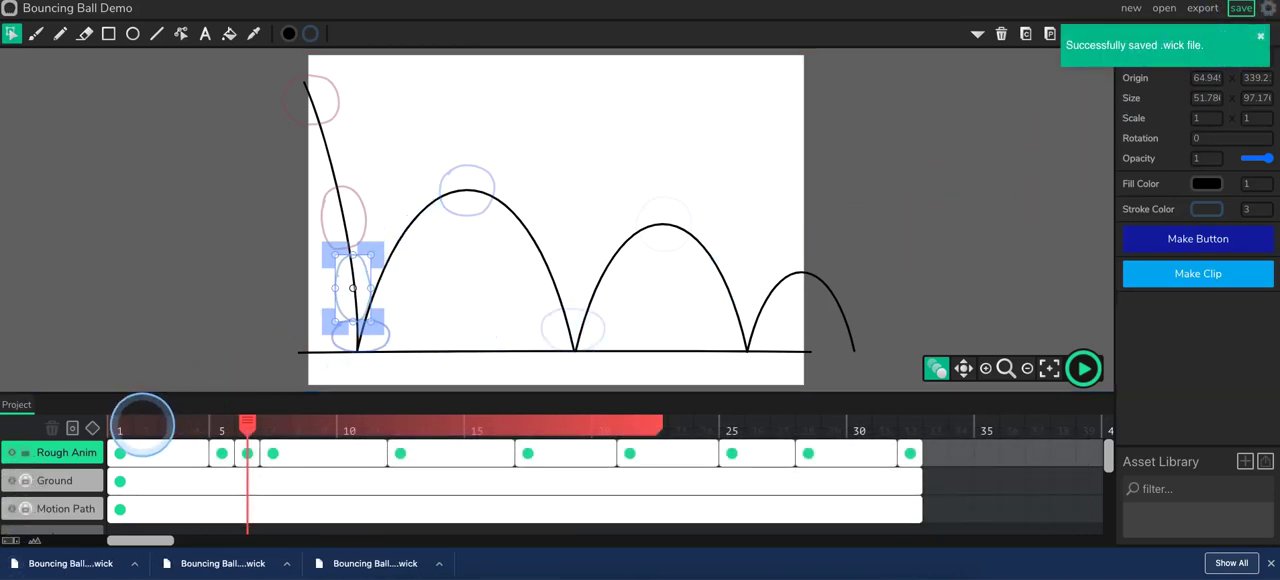
Add a frame at frame 2 of Rough Anim and draw a round ball just below the first pose with the Pencil, following the reference image.
{"action": "left_click_drag", "start_coordinate": [243, 428], "coordinate": [147, 420]}
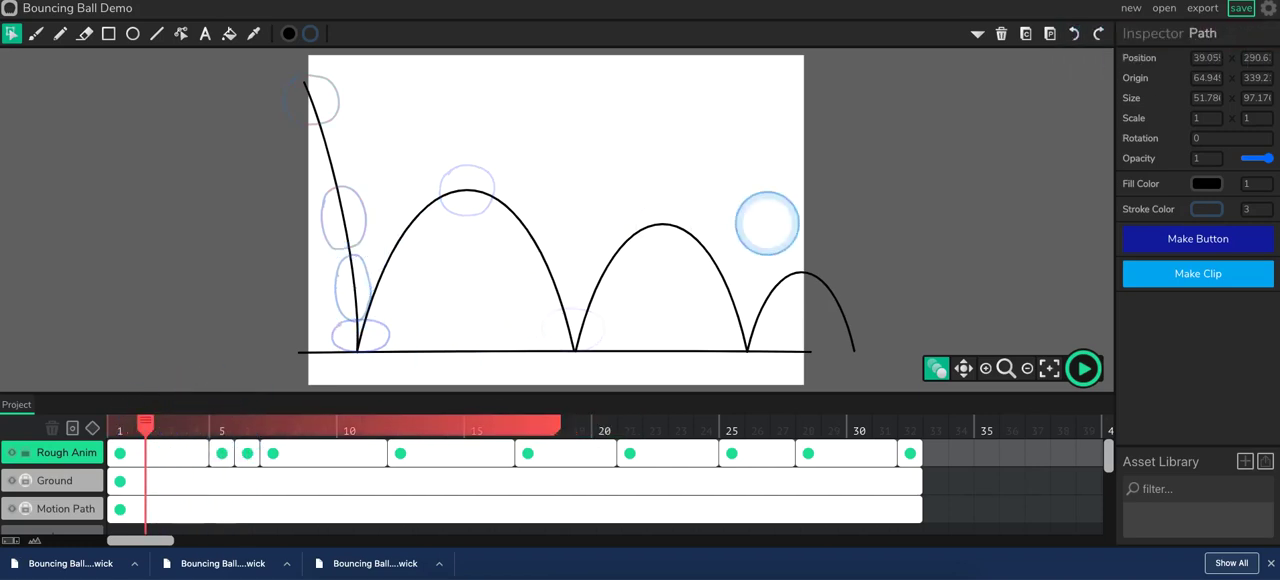
{"action": "left_click", "coordinate": [990, 1]}
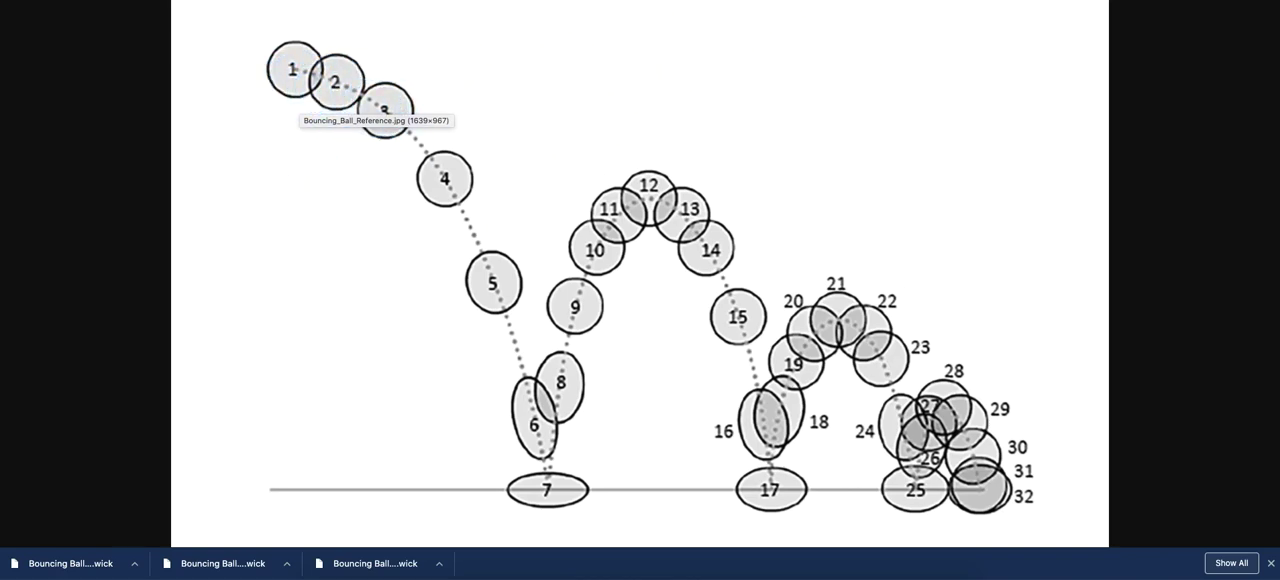
{"action": "left_click", "coordinate": [640, 1]}
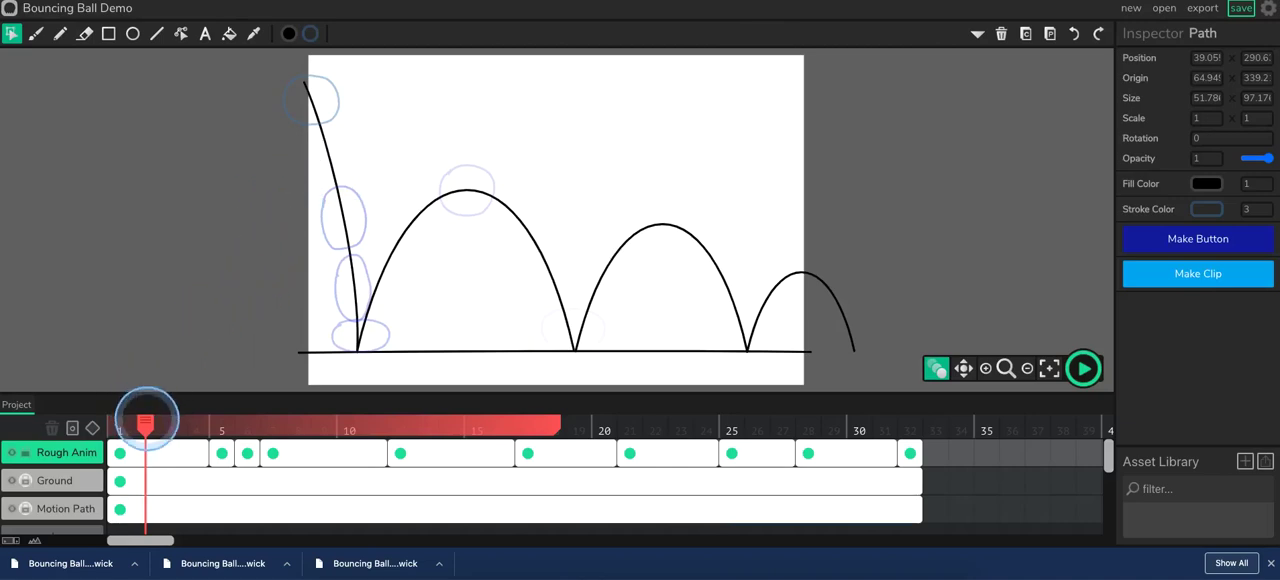
{"action": "left_click", "coordinate": [74, 427]}
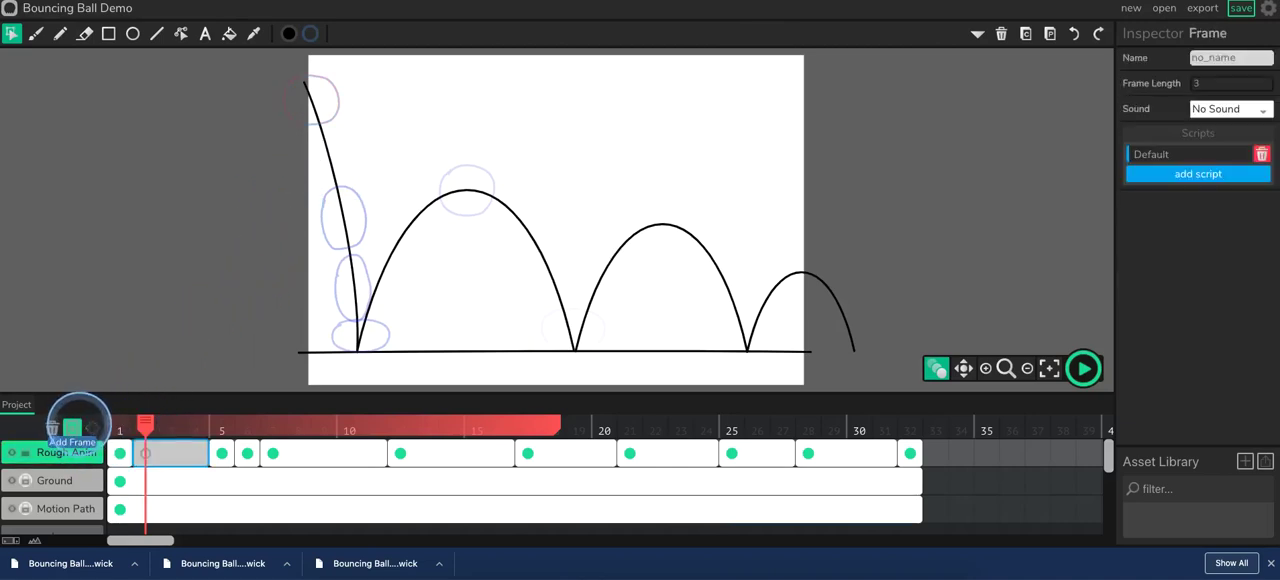
{"action": "key", "text": "p"}
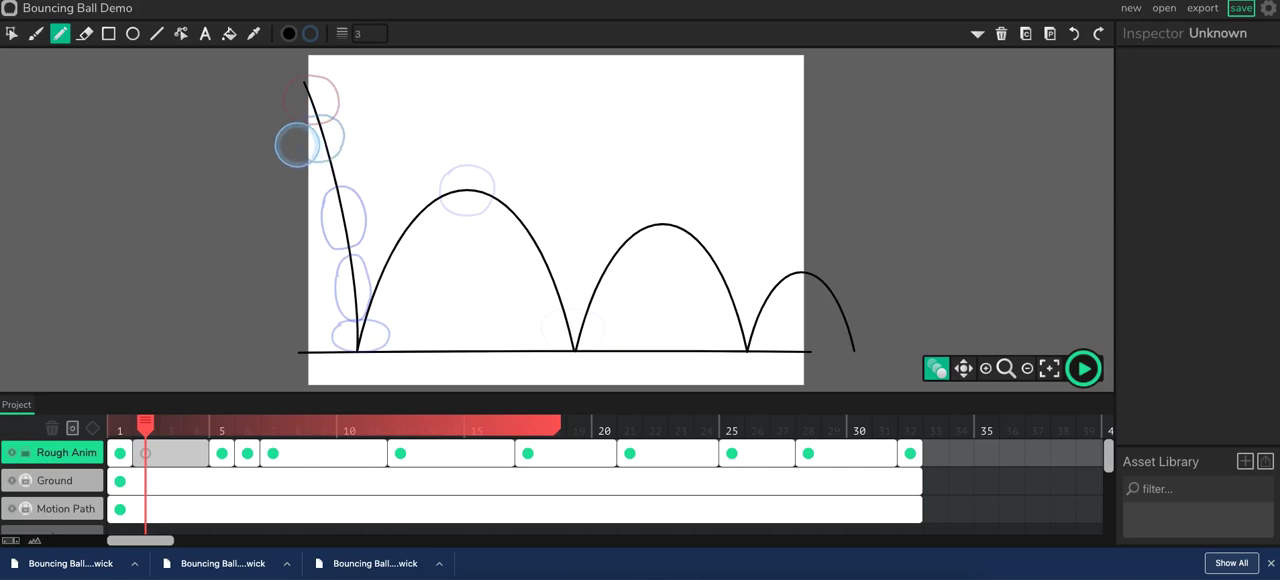
Nudge the frame 2 ball up and right onto the motion path, and scale it up uniformly to about 1.108.
{"action": "key", "text": "c"}
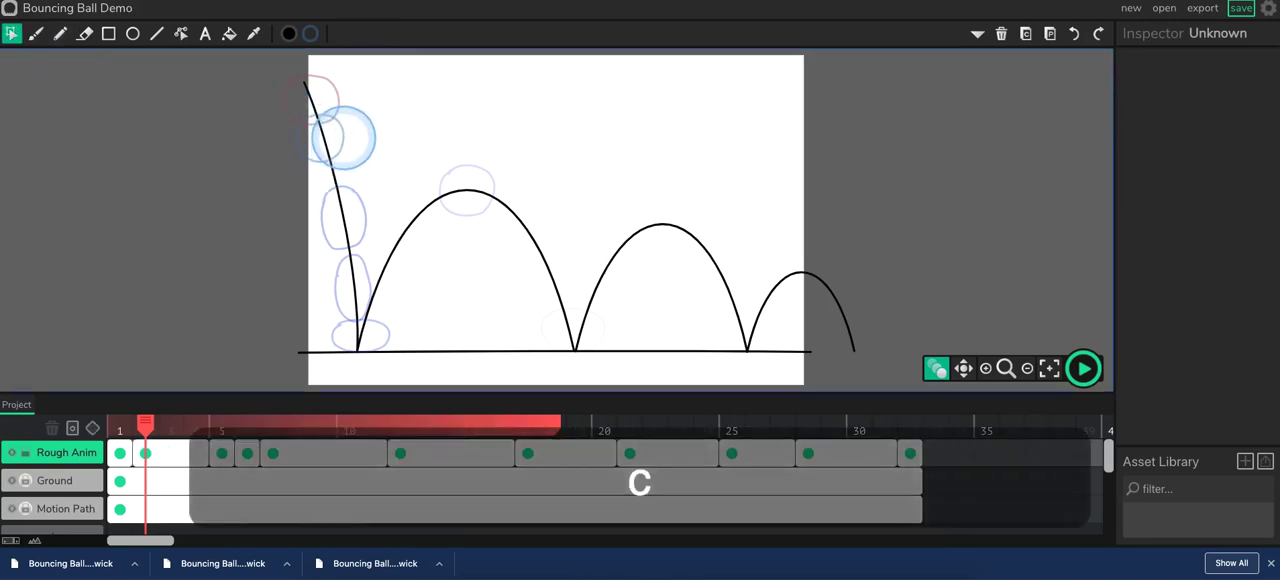
{"action": "left_click", "coordinate": [318, 134]}
{"action": "key", "text": "Up"}
{"action": "key", "text": "Up"}
{"action": "key", "text": "Up"}
{"action": "key", "text": "Up"}
{"action": "key", "text": "Up"}
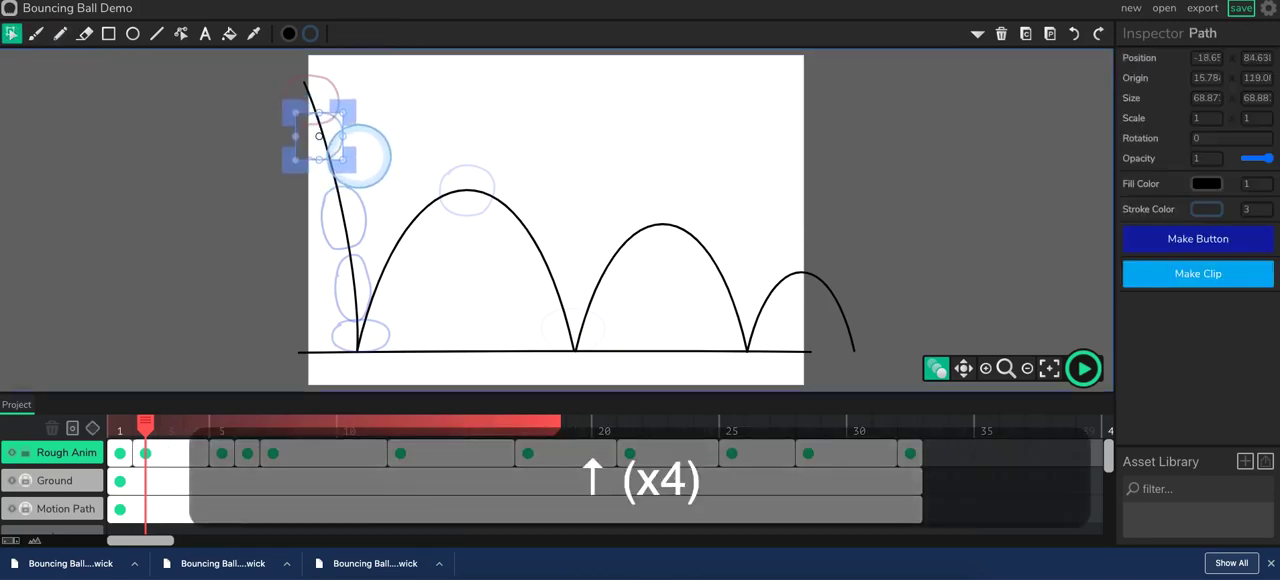
{"action": "key", "text": "Right"}
{"action": "key", "text": "Right"}
{"action": "key", "text": "Right"}
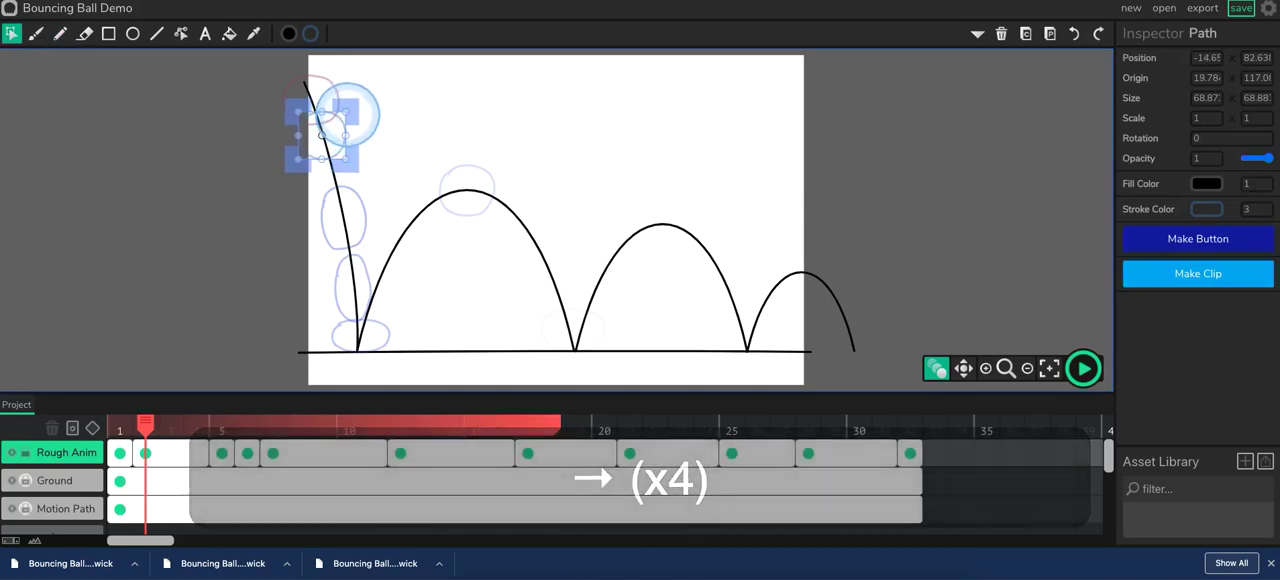
{"action": "left_click_drag", "start_coordinate": [349, 113], "coordinate": [357, 124]}
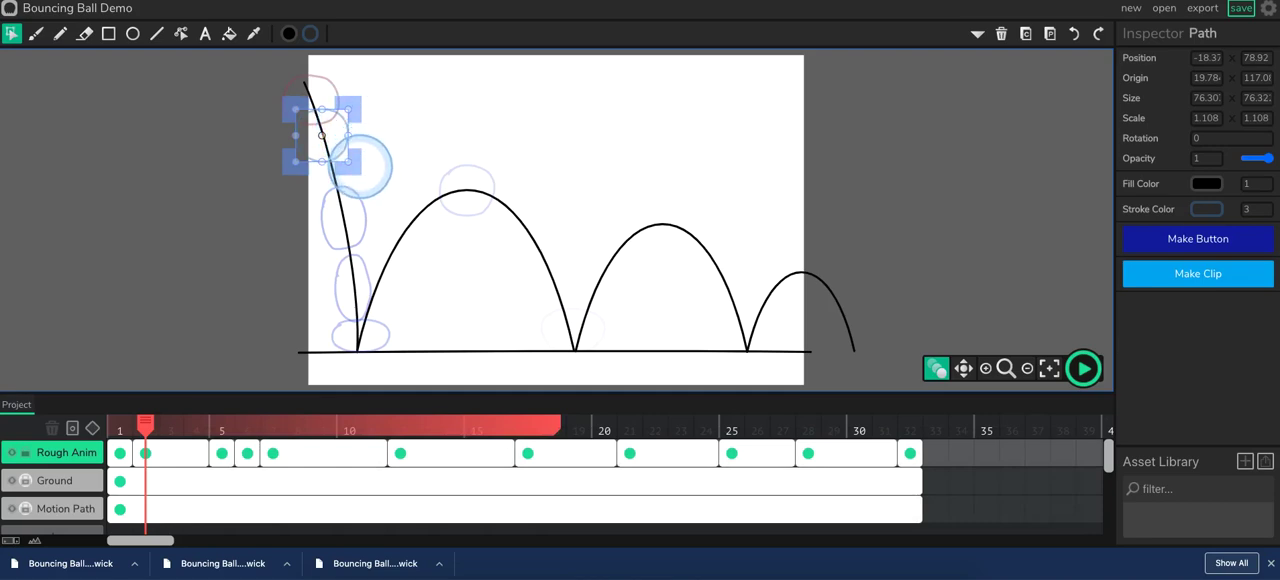
Copy the frame 2 ball into a new frame at frame 3 and place it lower on the path at about X -3.75, Y 114.
{"action": "key", "text": "super+c"}
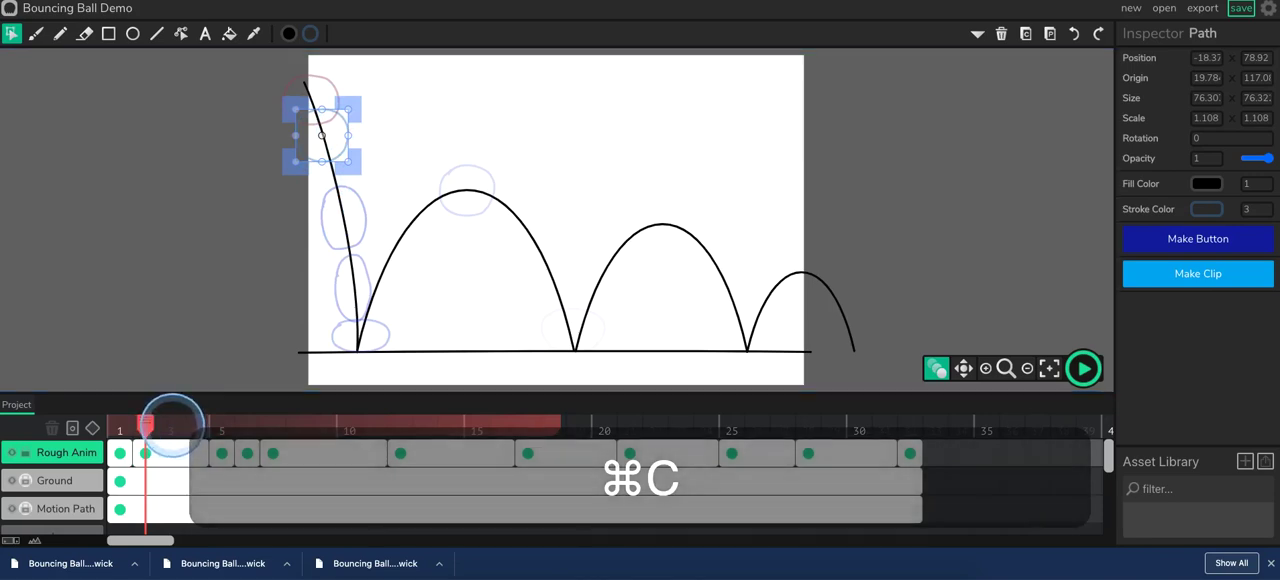
{"action": "left_click_drag", "start_coordinate": [147, 424], "coordinate": [170, 425]}
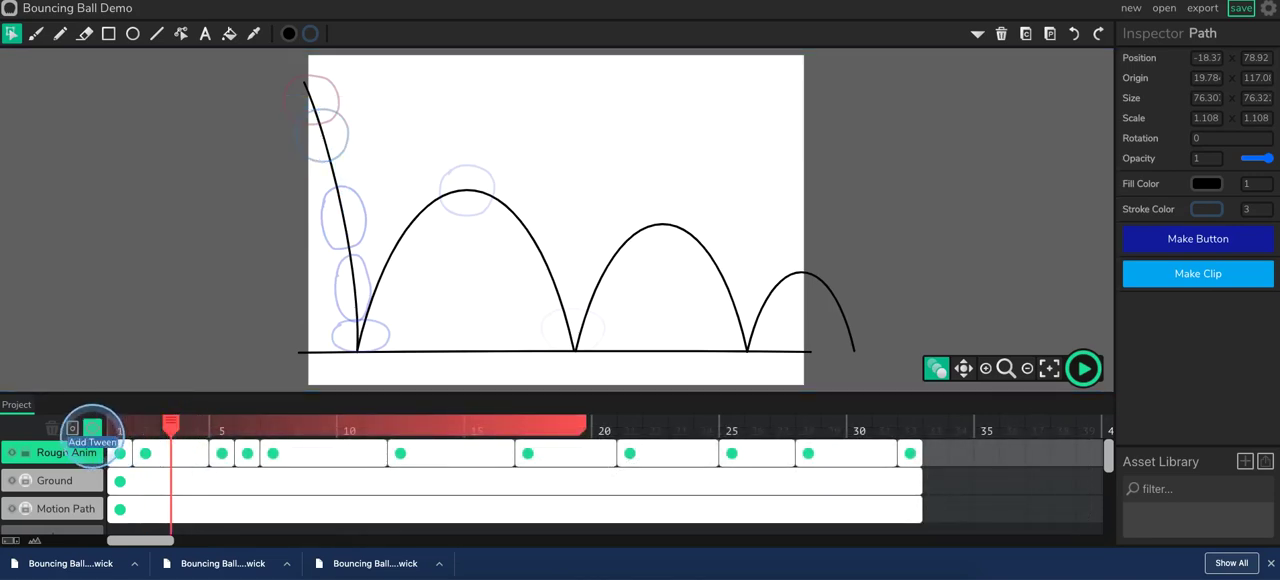
{"action": "left_click", "coordinate": [76, 427]}
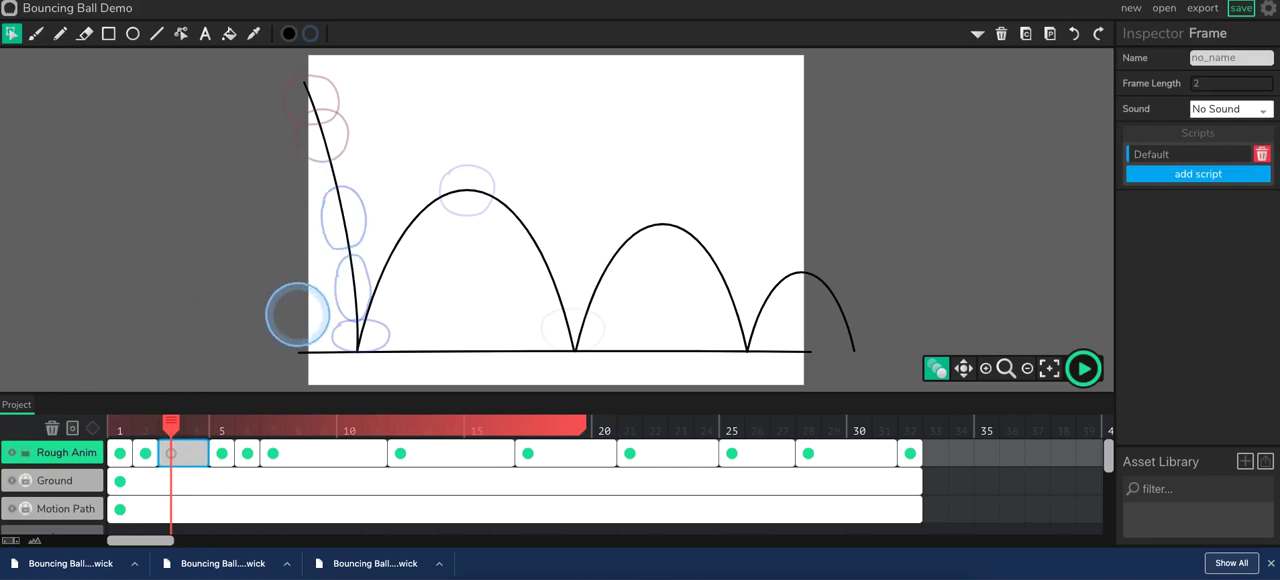
{"action": "key", "text": "super+v"}
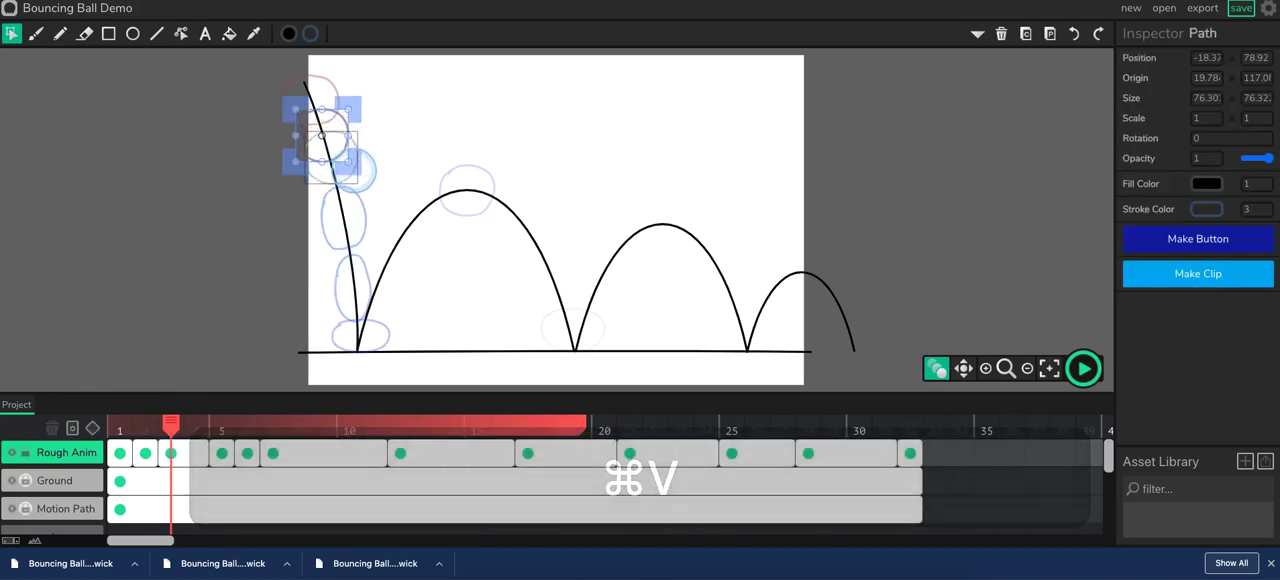
{"action": "left_click_drag", "start_coordinate": [343, 148], "coordinate": [360, 177]}
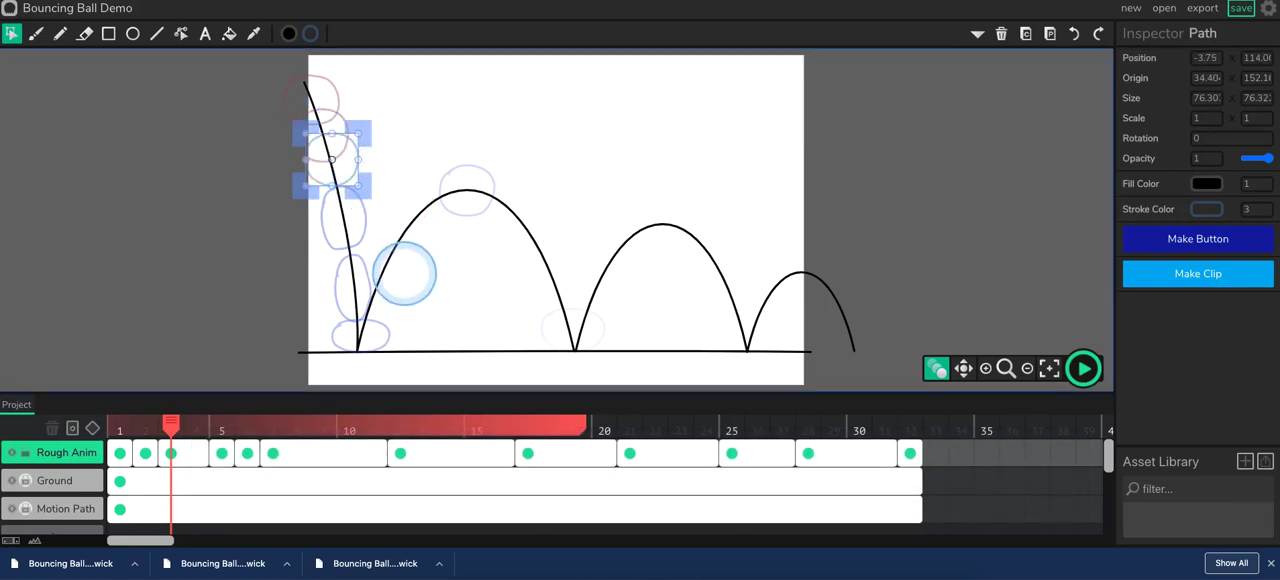
Nudge the frame 3 ball down along the falling path to about X -3.75, Y 153, and save the project.
{"action": "key", "text": "Down"}
{"action": "key", "text": "Down"}
{"action": "key", "text": "Down"}
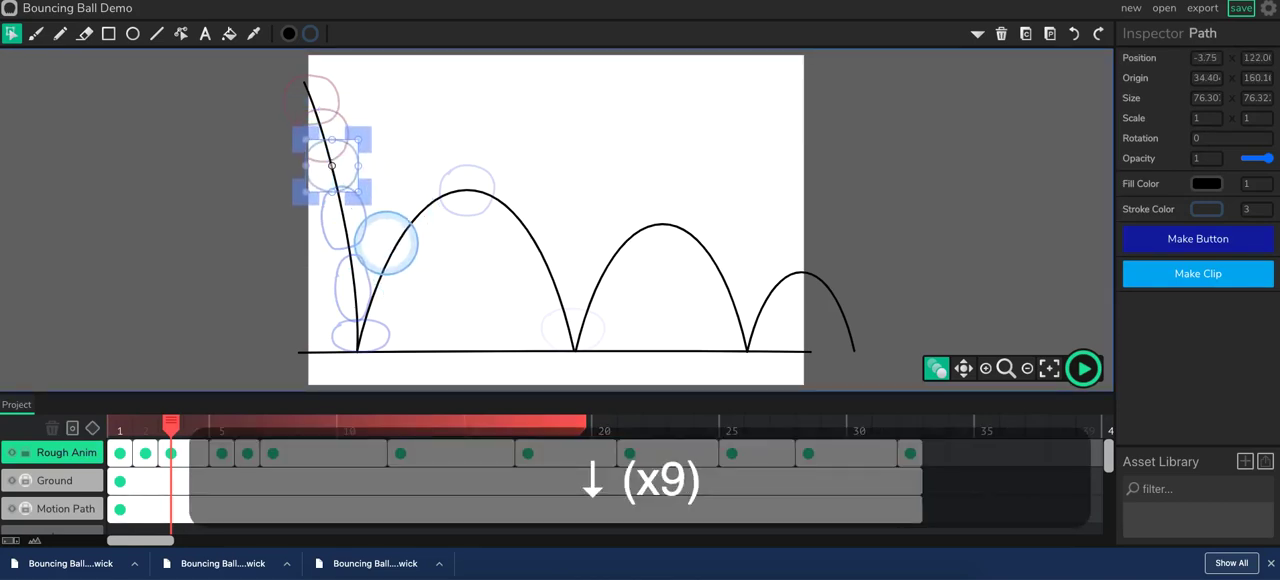
{"action": "key", "text": "Down"}
{"action": "key", "text": "Down"}
{"action": "key", "text": "Down"}
{"action": "key", "text": "Down"}
{"action": "key", "text": "Down"}
{"action": "key", "text": "Down"}
{"action": "key", "text": "Down"}
{"action": "key", "text": "Down"}
{"action": "key", "text": "Up"}
{"action": "key", "text": "Up"}
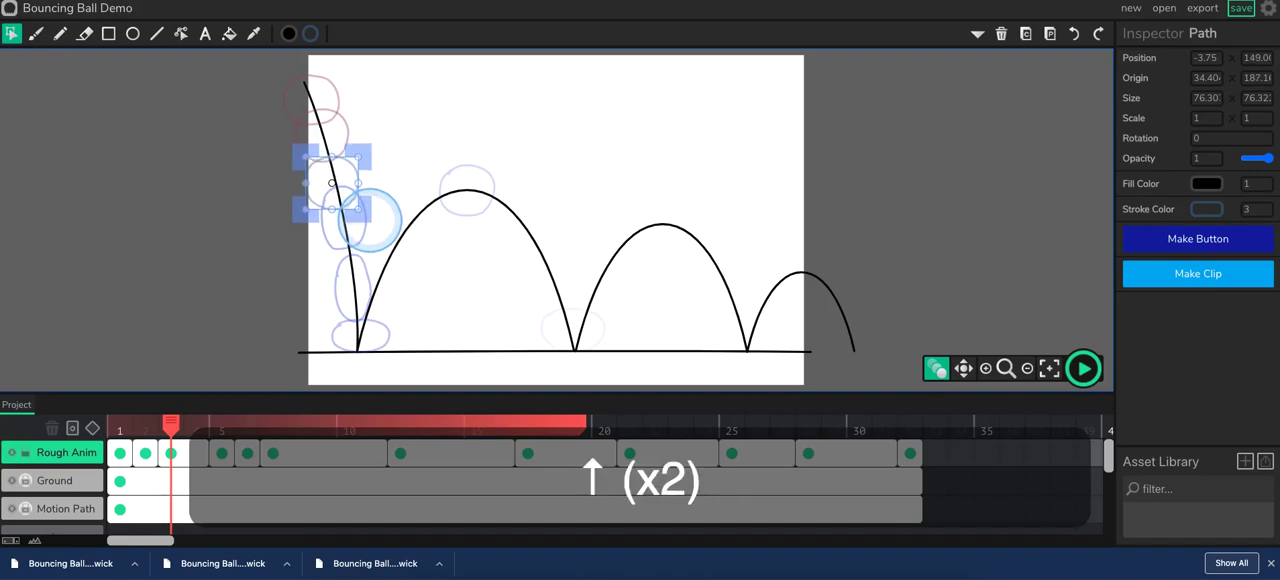
{"action": "key", "text": "Right"}
{"action": "key", "text": "Right"}
{"action": "key", "text": "Right"}
{"action": "key", "text": "Right"}
{"action": "key", "text": "Right"}
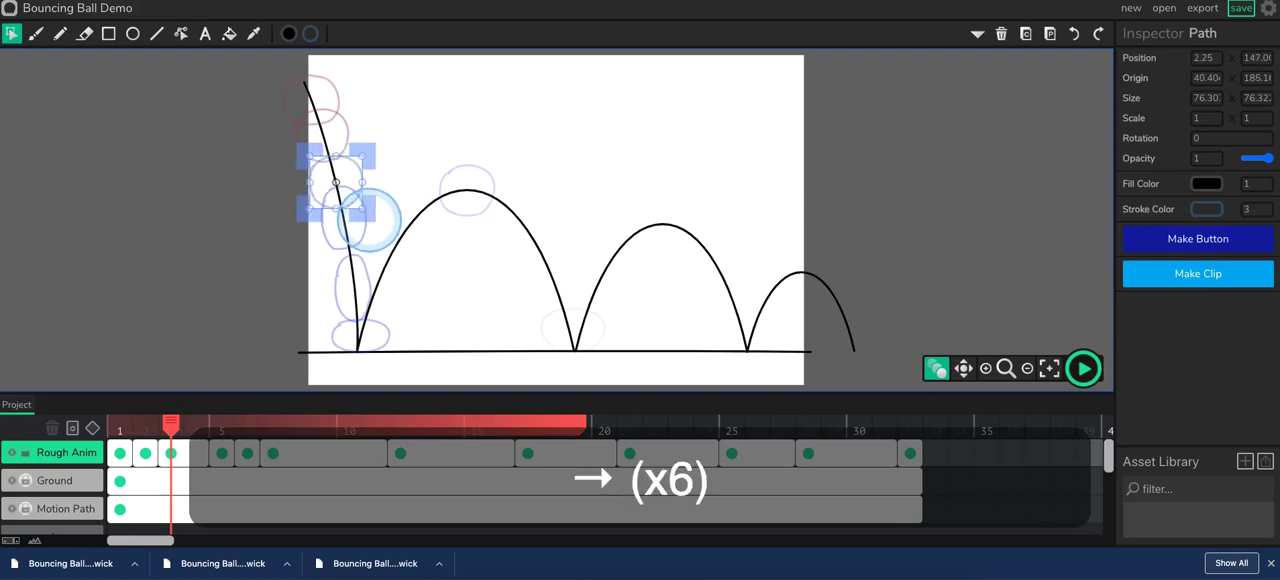
{"action": "key", "text": "Down"}
{"action": "key", "text": "Down"}
{"action": "key", "text": "Down"}
{"action": "key", "text": "Left"}
{"action": "key", "text": "Left"}
{"action": "key", "text": "Left"}
{"action": "key", "text": "Left"}
{"action": "key", "text": "Left"}
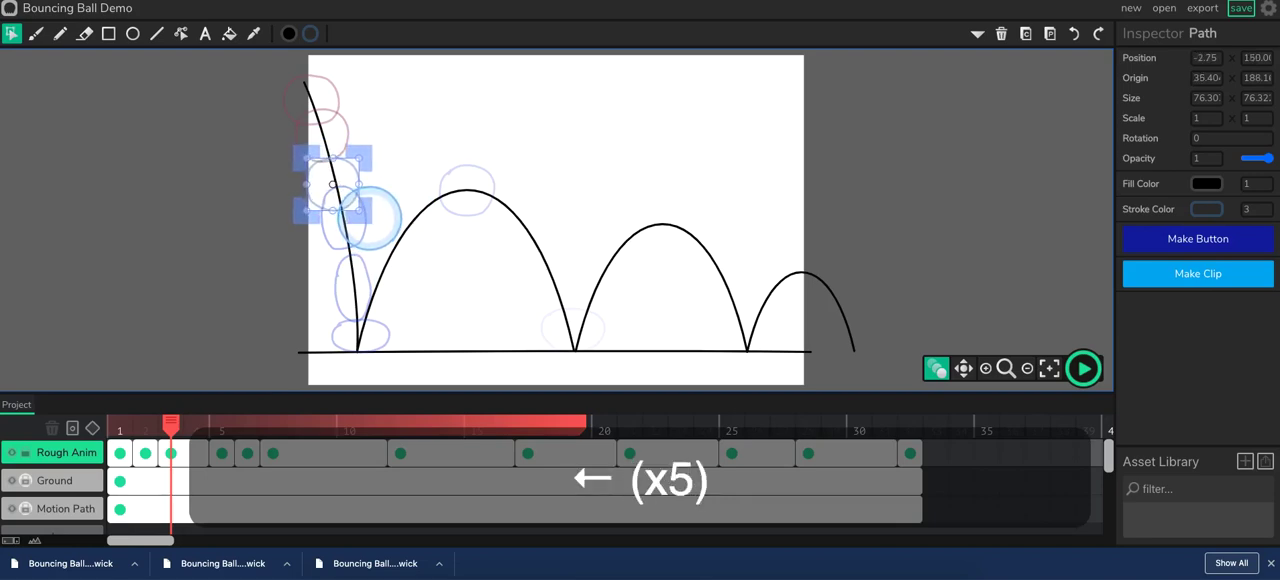
{"action": "key", "text": "Down"}
{"action": "key", "text": "Down"}
{"action": "key", "text": "Down"}
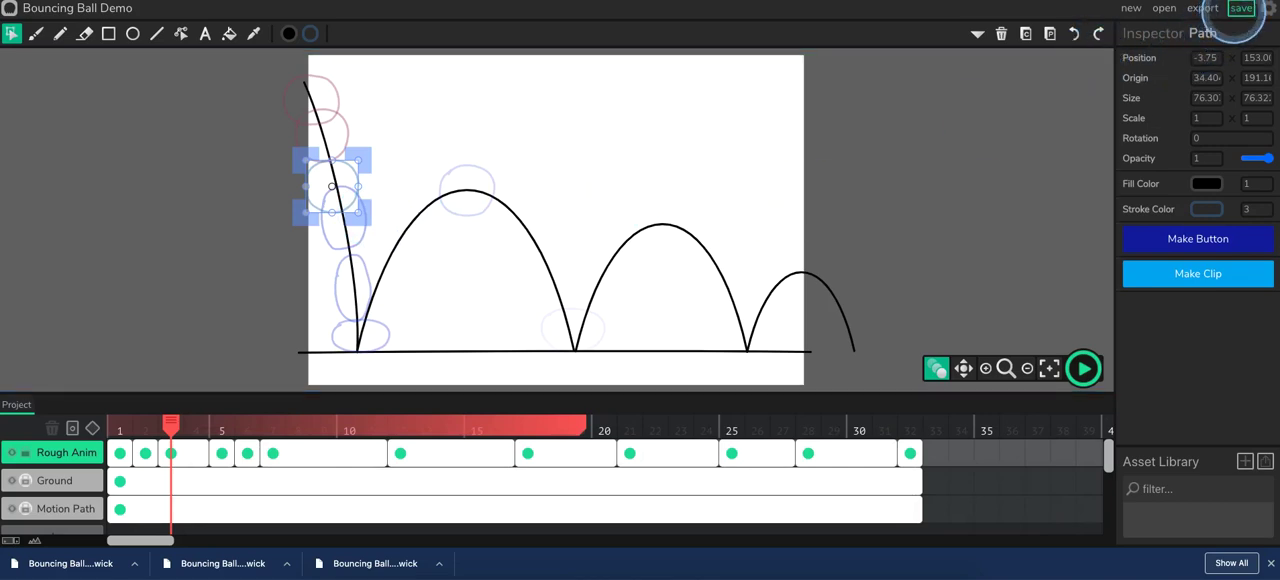
{"action": "left_click", "coordinate": [1241, 8]}
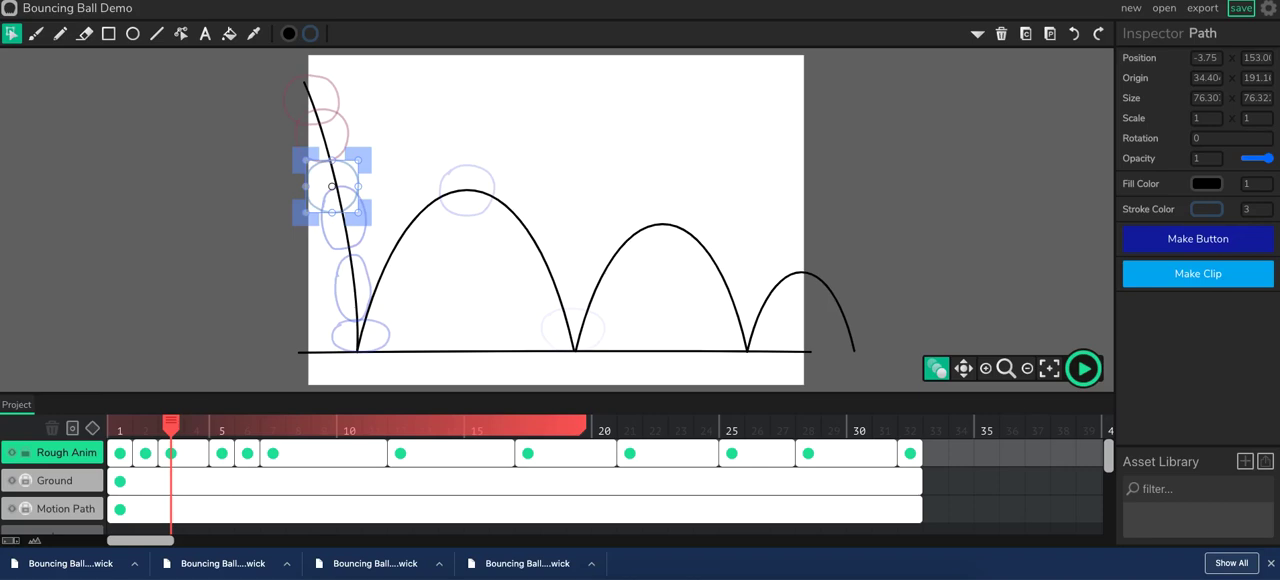
Play back the bouncing ball animation to check the fall, stop it and return to frame 1.
{"action": "left_click", "coordinate": [1085, 368]}
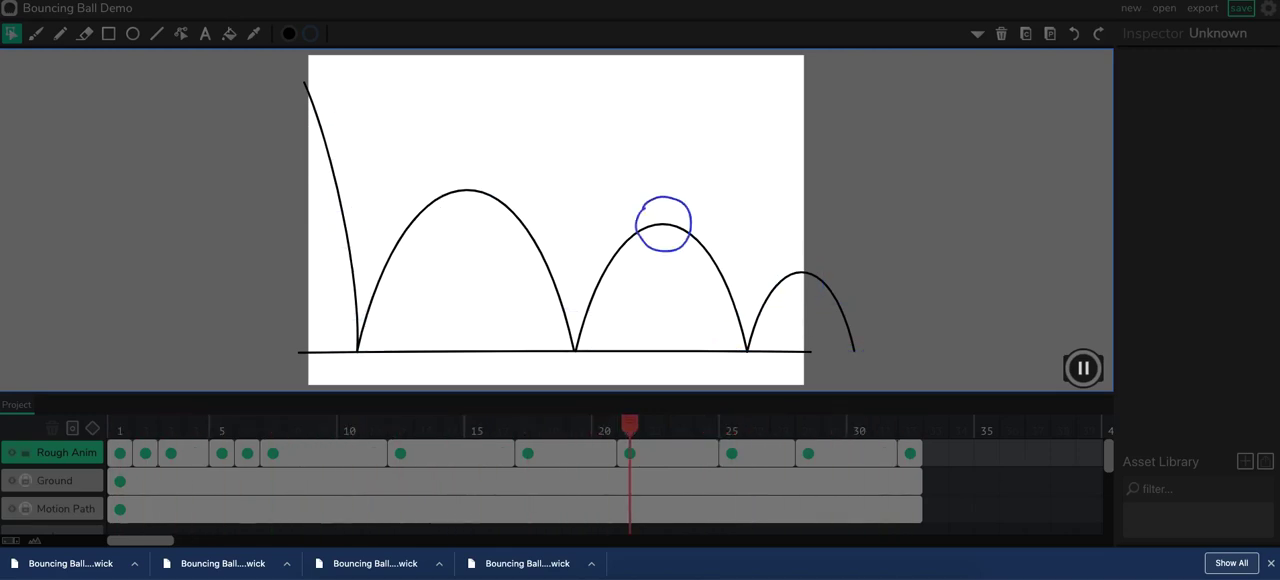
{"action": "left_click", "coordinate": [1083, 368]}
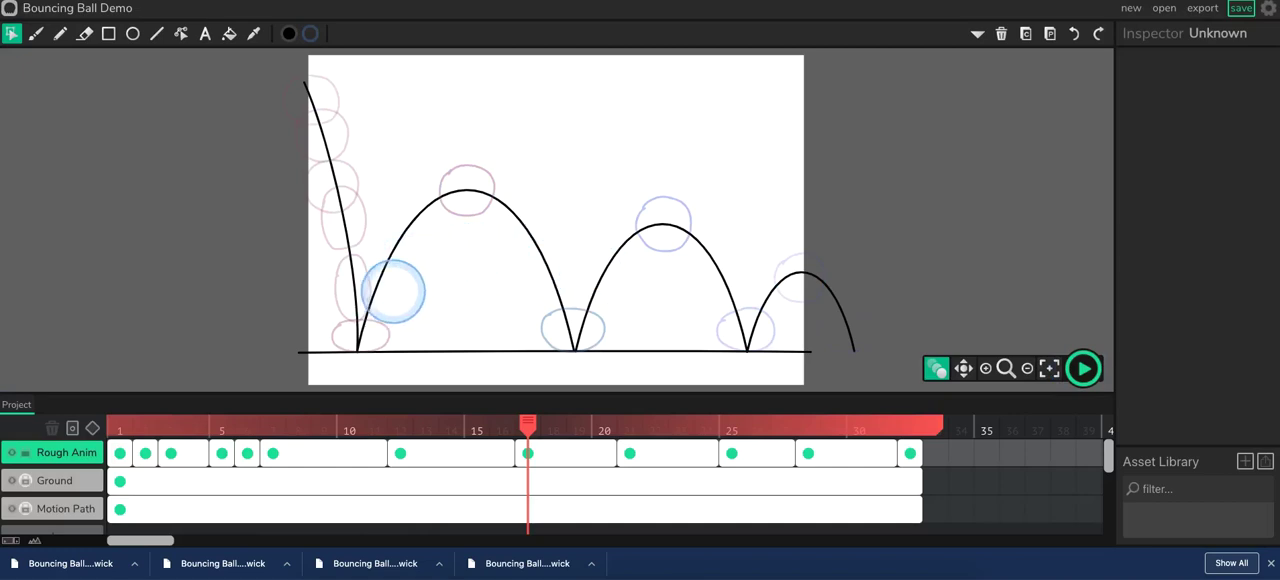
{"action": "left_click_drag", "start_coordinate": [514, 437], "coordinate": [118, 425]}
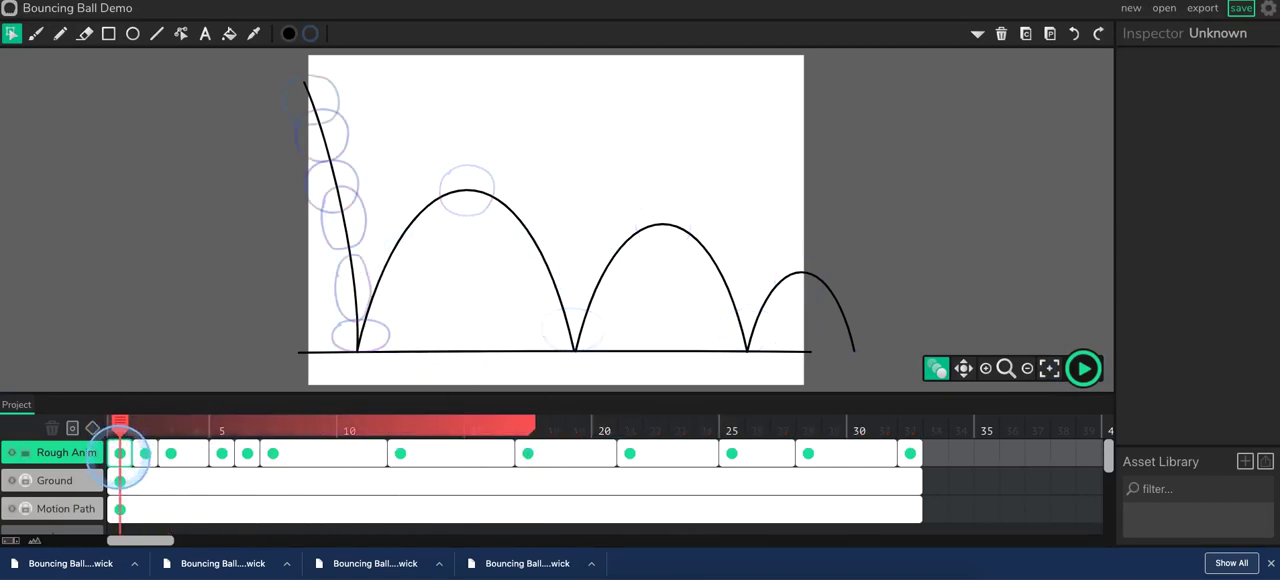
Scale the frame 1 ball of Rough Anim down uniformly to 0.7.
{"action": "left_click", "coordinate": [120, 453]}
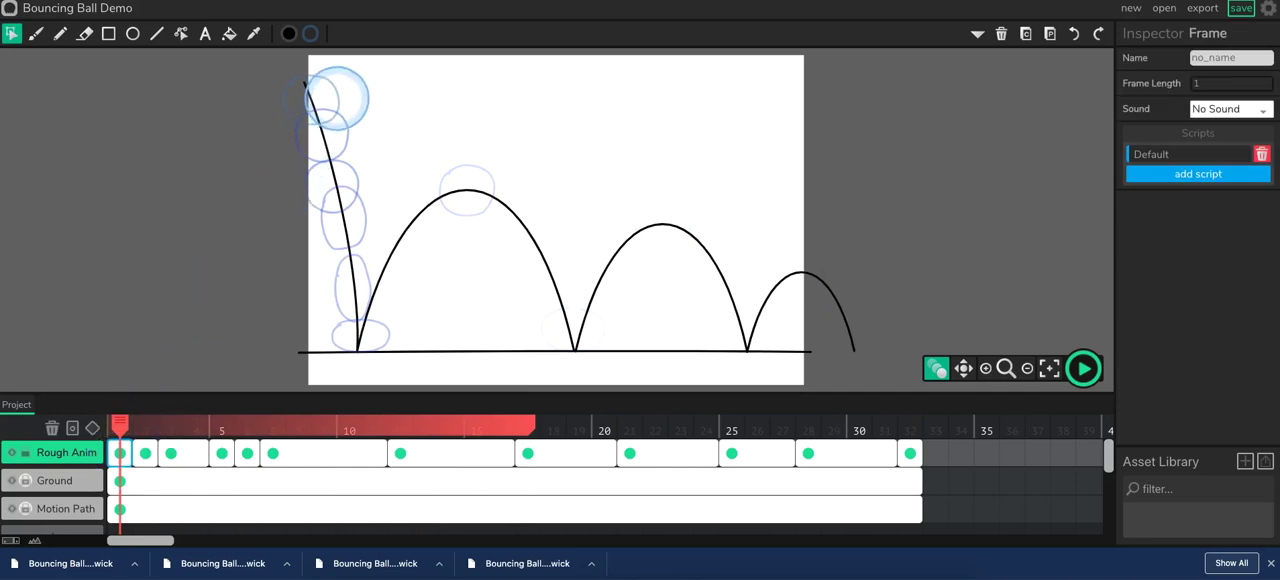
{"action": "left_click", "coordinate": [310, 100]}
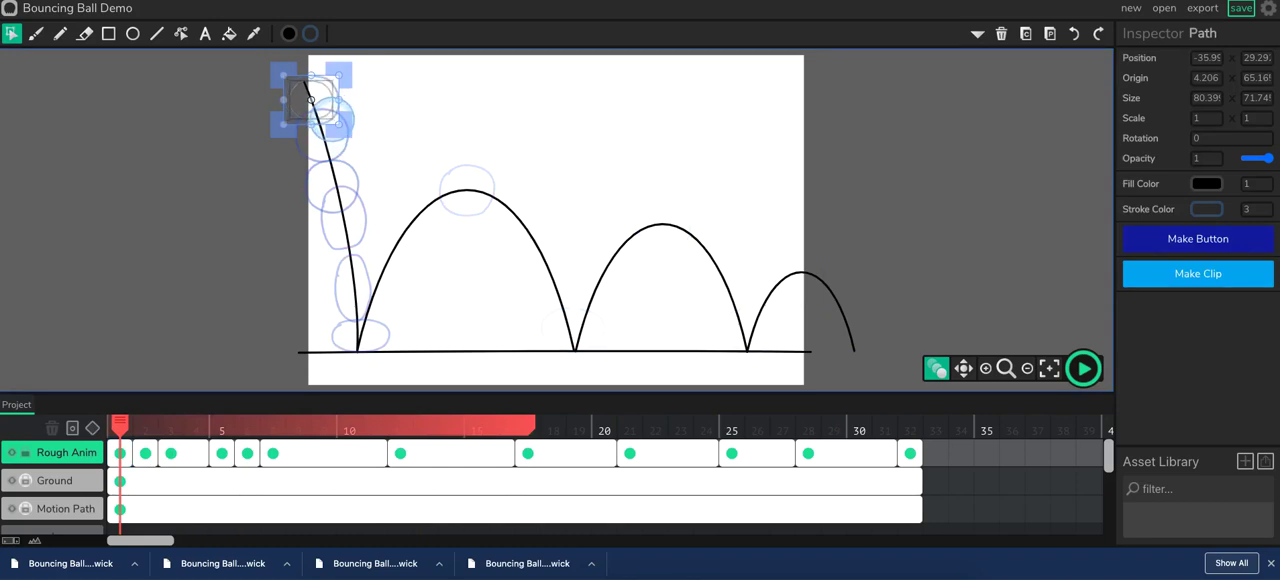
{"action": "left_click_drag", "start_coordinate": [330, 117], "coordinate": [331, 118]}
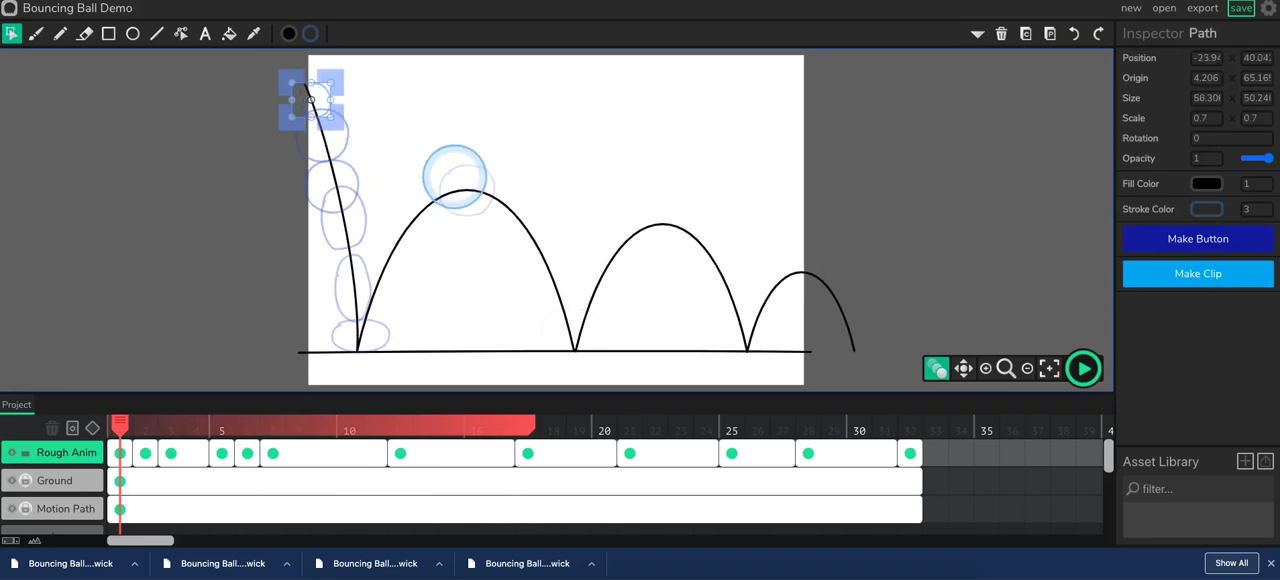
Nudge the frame 1 ball up and left to the start of the motion path, at about X -27.9, Y 23.
{"action": "key", "text": "Up"}
{"action": "key", "text": "Up"}
{"action": "key", "text": "Up"}
{"action": "key", "text": "Up"}
{"action": "key", "text": "Up"}
{"action": "key", "text": "Up"}
{"action": "key", "text": "Up"}
{"action": "key", "text": "Up"}
{"action": "key", "text": "Up"}
{"action": "key", "text": "Up"}
{"action": "key", "text": "Up"}
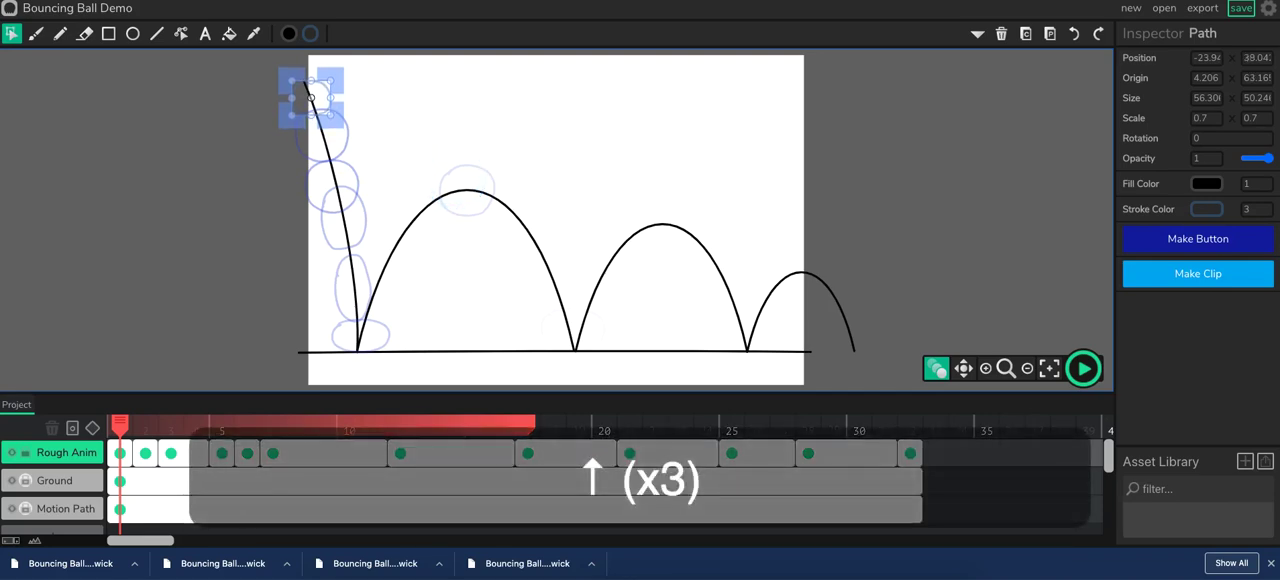
{"action": "key", "text": "Up"}
{"action": "key", "text": "Up"}
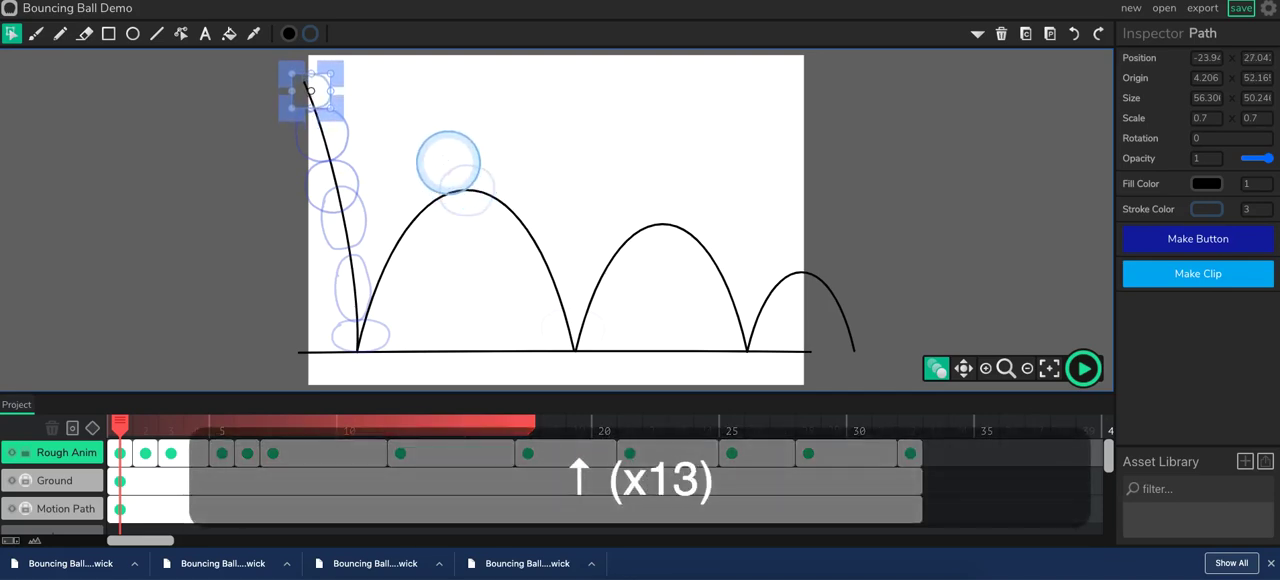
{"action": "key", "text": "Left"}
{"action": "key", "text": "Left"}
{"action": "key", "text": "Left"}
{"action": "key", "text": "Left"}
{"action": "key", "text": "Up"}
{"action": "key", "text": "Up"}
{"action": "key", "text": "Up"}
{"action": "key", "text": "Up"}
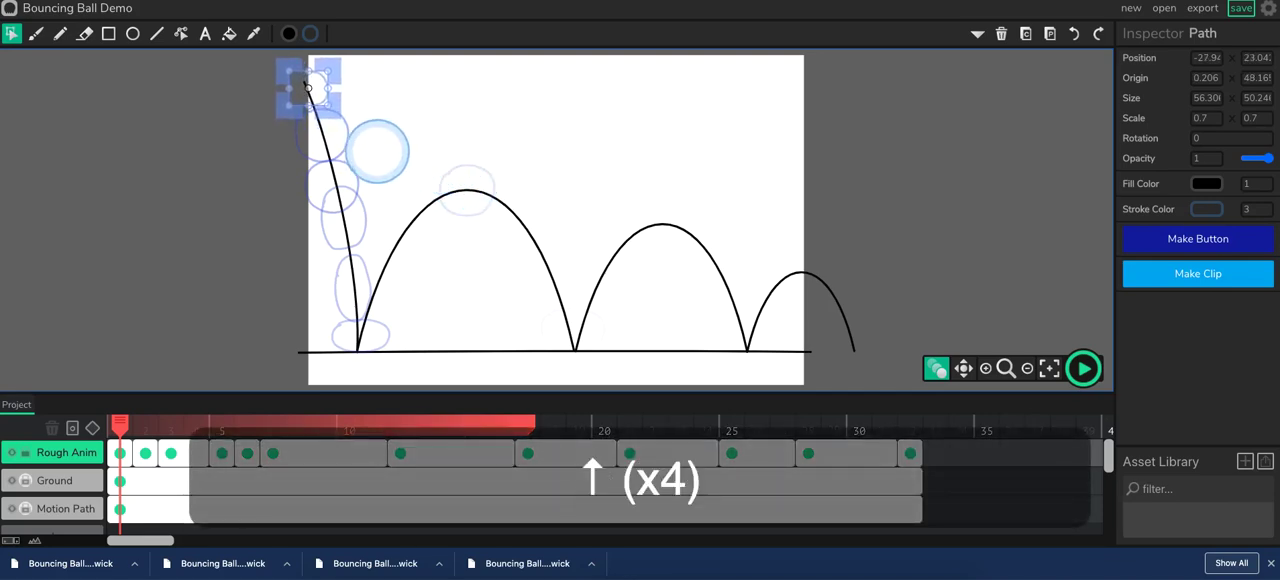
Scale the frame 2 ball down uniformly to about 0.77, undoing a first uneven resize.
{"action": "left_click", "coordinate": [145, 453]}
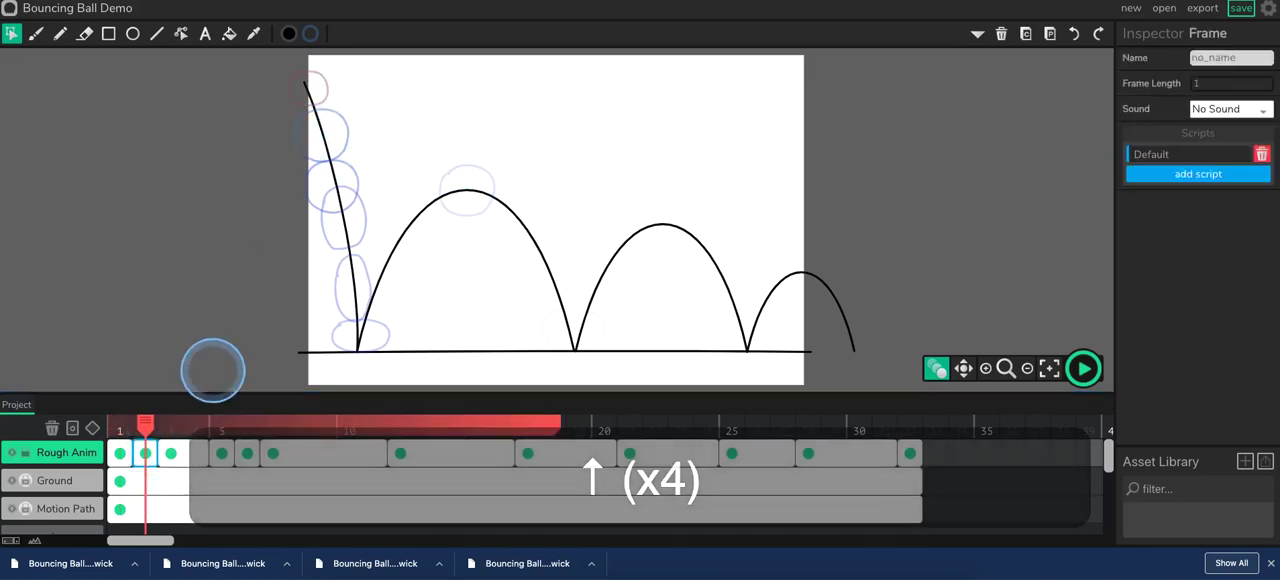
{"action": "left_click", "coordinate": [347, 142]}
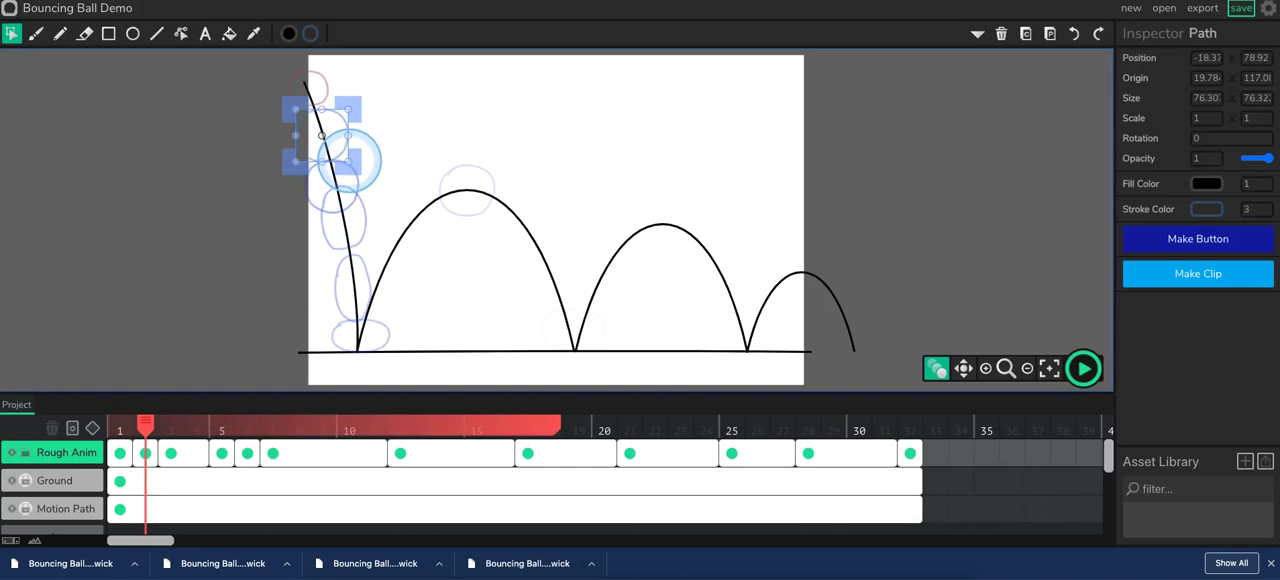
{"action": "left_click_drag", "start_coordinate": [342, 157], "coordinate": [334, 150]}
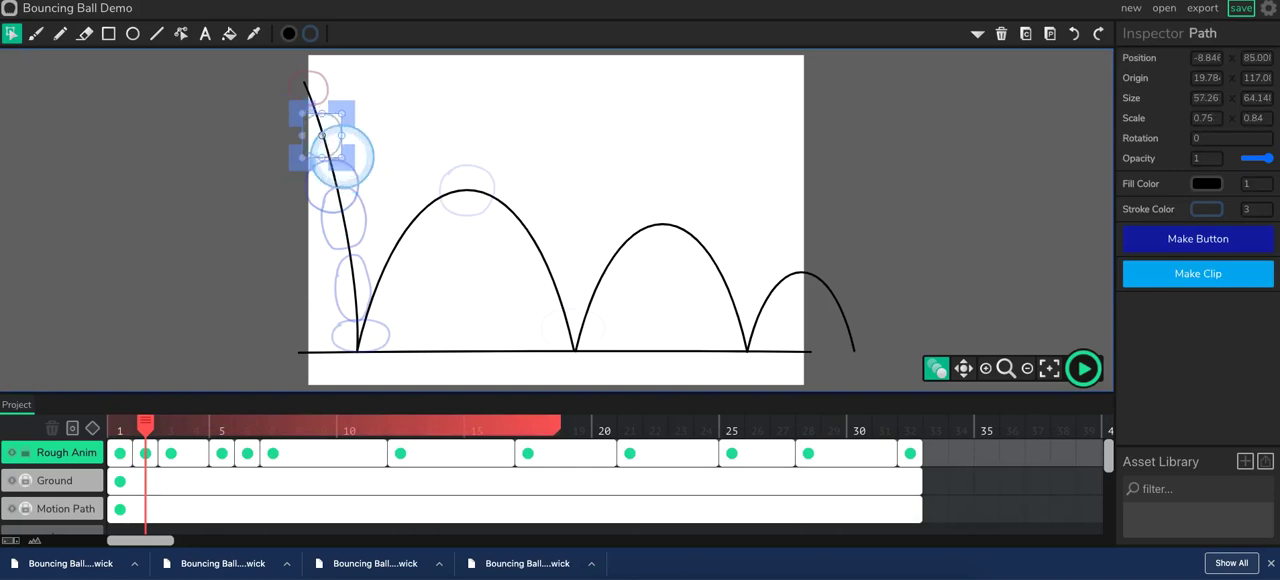
{"action": "key", "text": "super+z"}
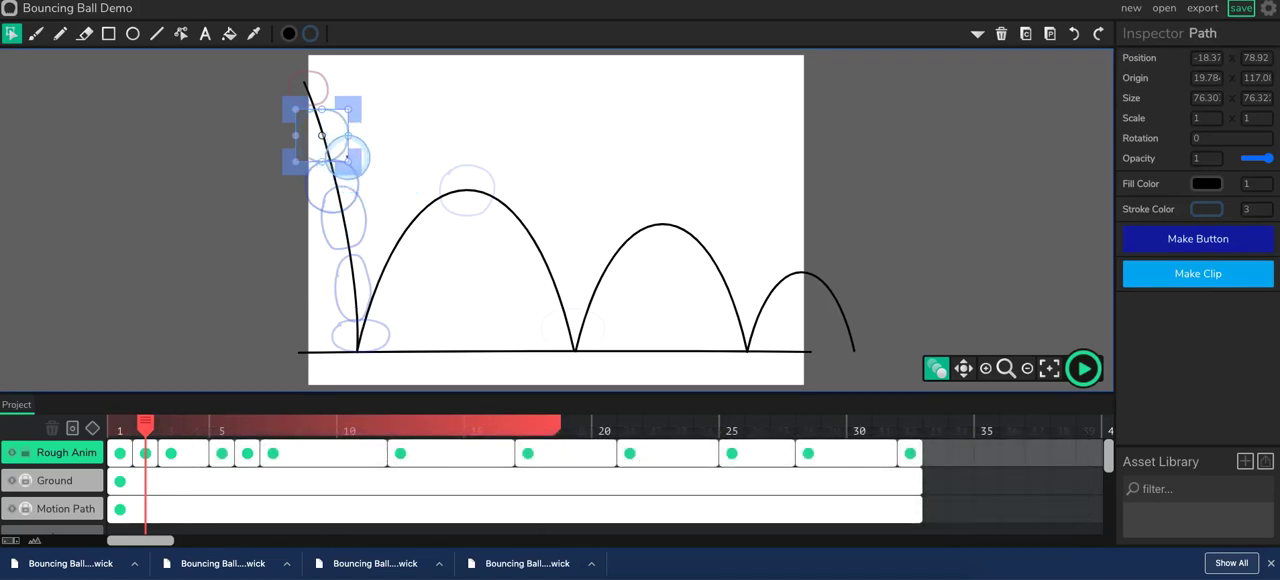
{"action": "left_click_drag", "start_coordinate": [349, 110], "coordinate": [342, 120]}
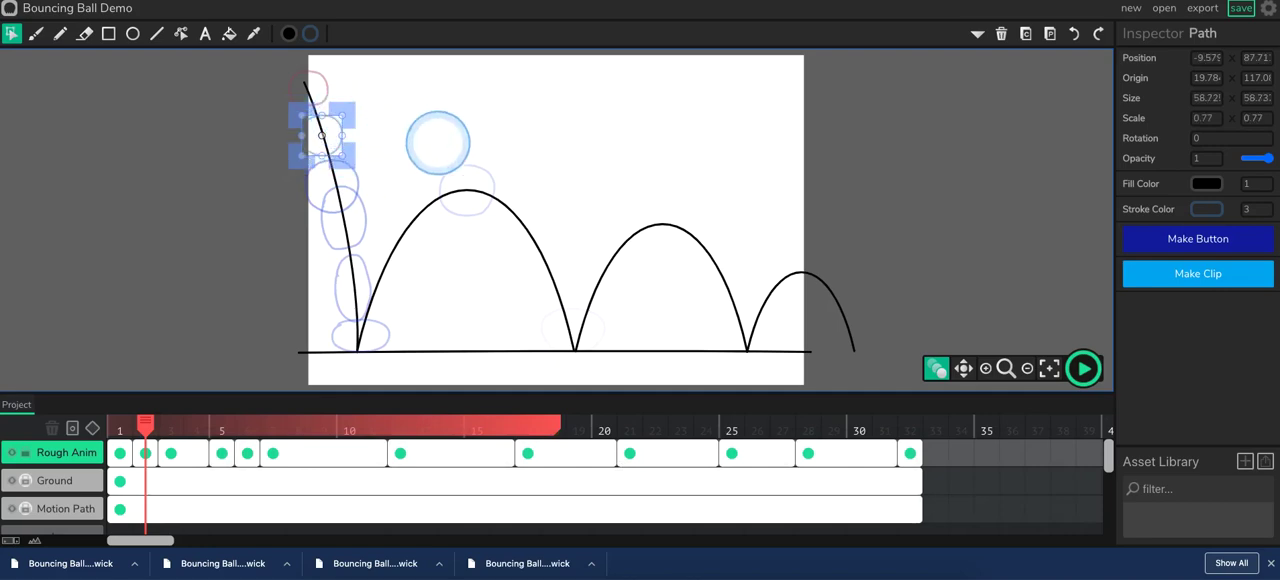
Move the frame 2 ball up along the path, close below the frame 1 ball, to about X -13.5, Y 58.
{"action": "key", "text": "Up"}
{"action": "key", "text": "Up"}
{"action": "key", "text": "Up"}
{"action": "key", "text": "Up"}
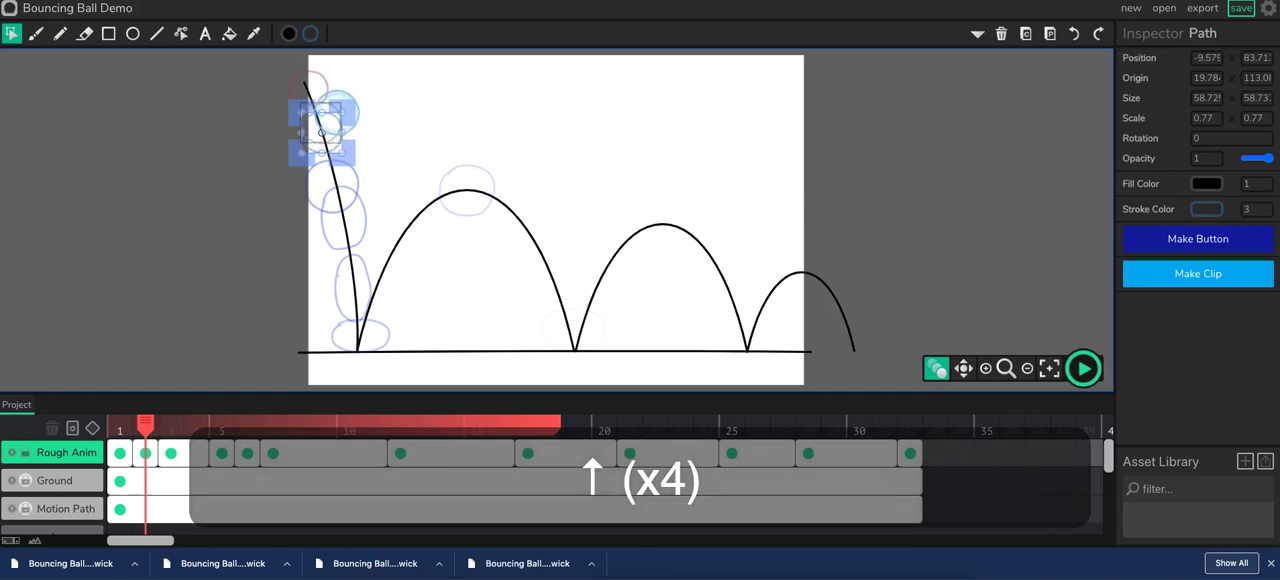
{"action": "left_click_drag", "start_coordinate": [340, 118], "coordinate": [337, 104]}
{"action": "key", "text": "Up"}
{"action": "key", "text": "Up"}
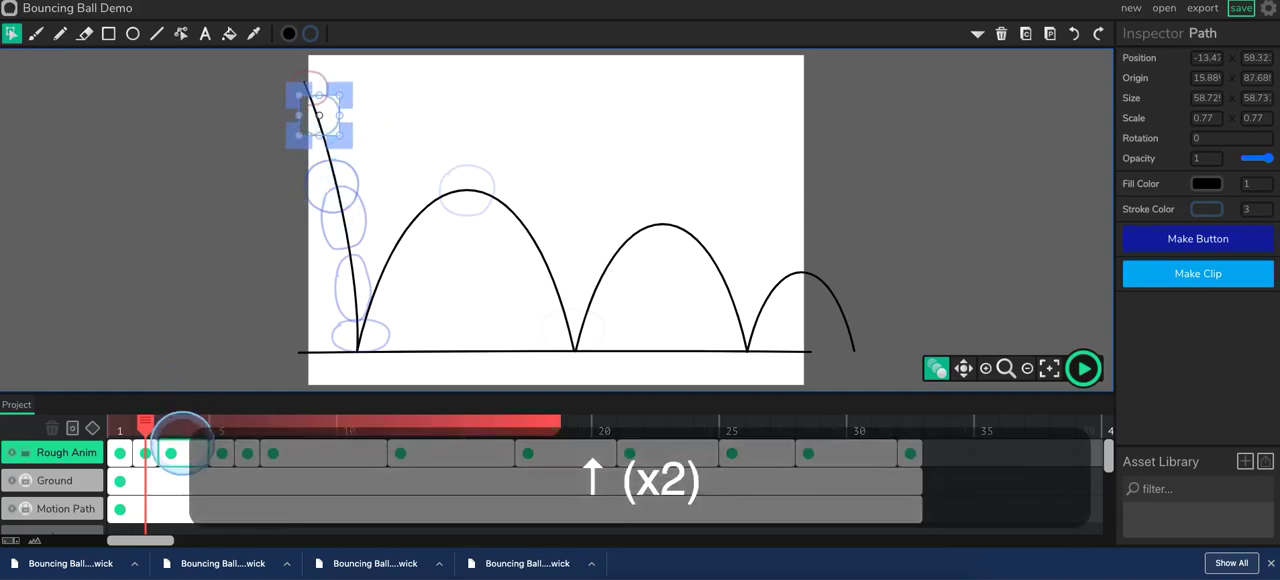
Scale the frame 3 ball down uniformly to about 0.756 and move it up along the path to about X 1.6, Y 115.5.
{"action": "left_click", "coordinate": [168, 453]}
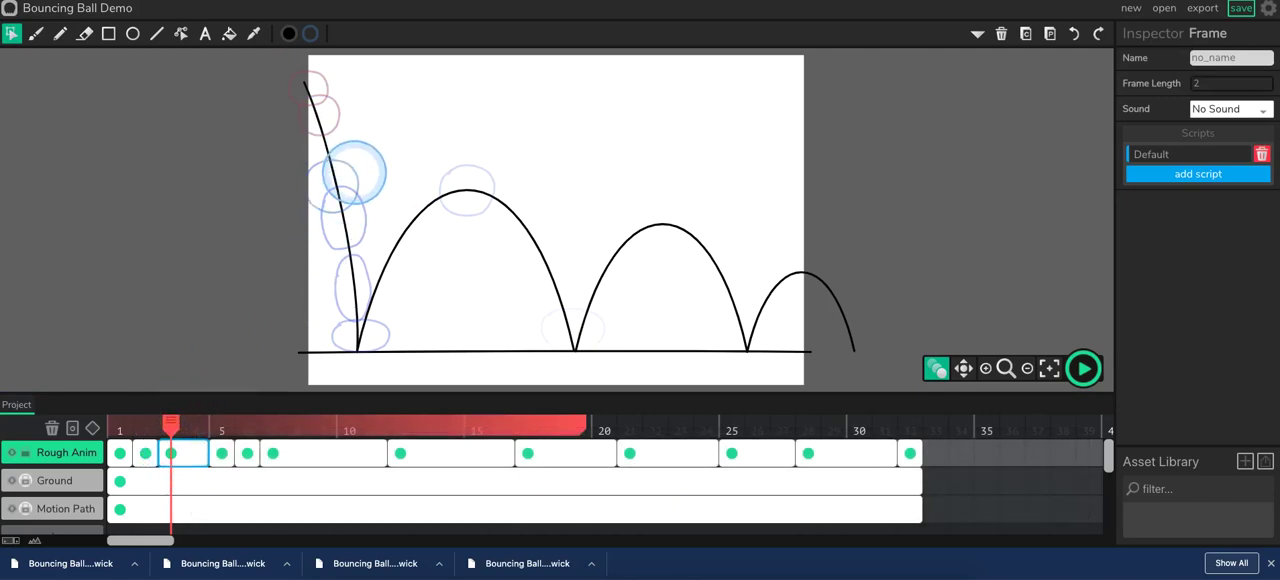
{"action": "left_click", "coordinate": [333, 186]}
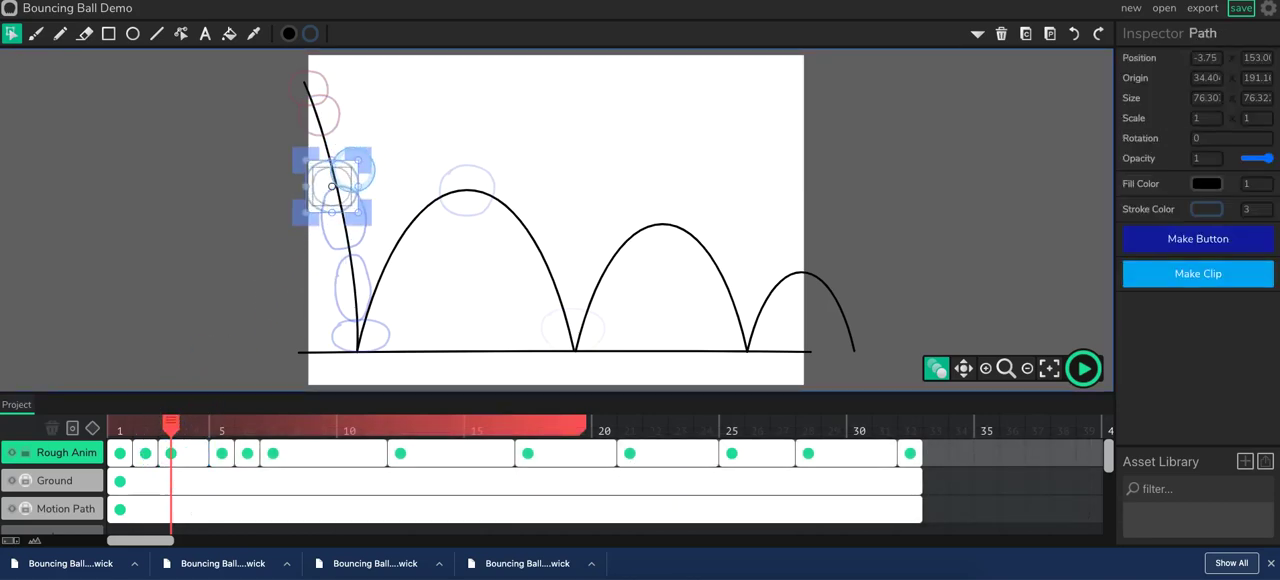
{"action": "left_click_drag", "start_coordinate": [357, 168], "coordinate": [352, 180]}
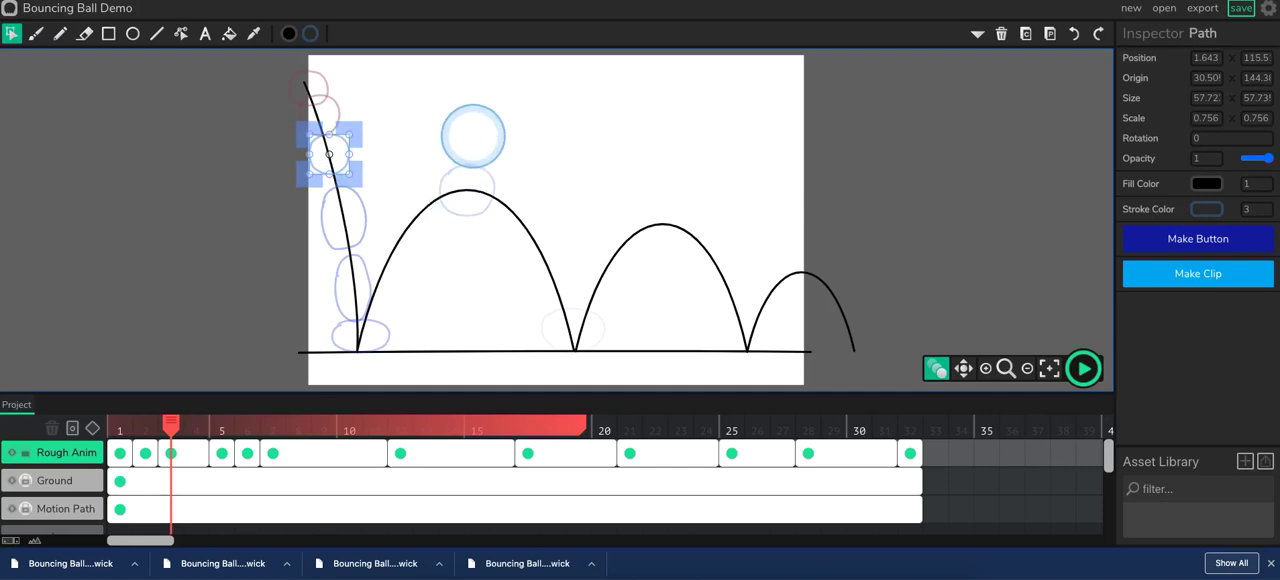
{"action": "left_click", "coordinate": [473, 137]}
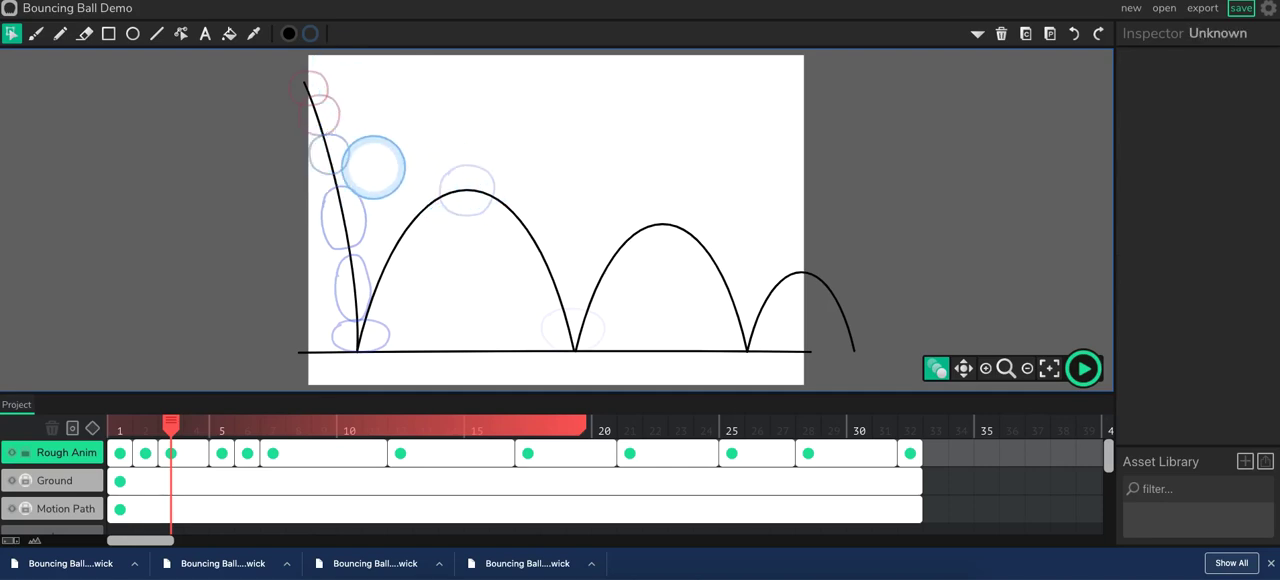